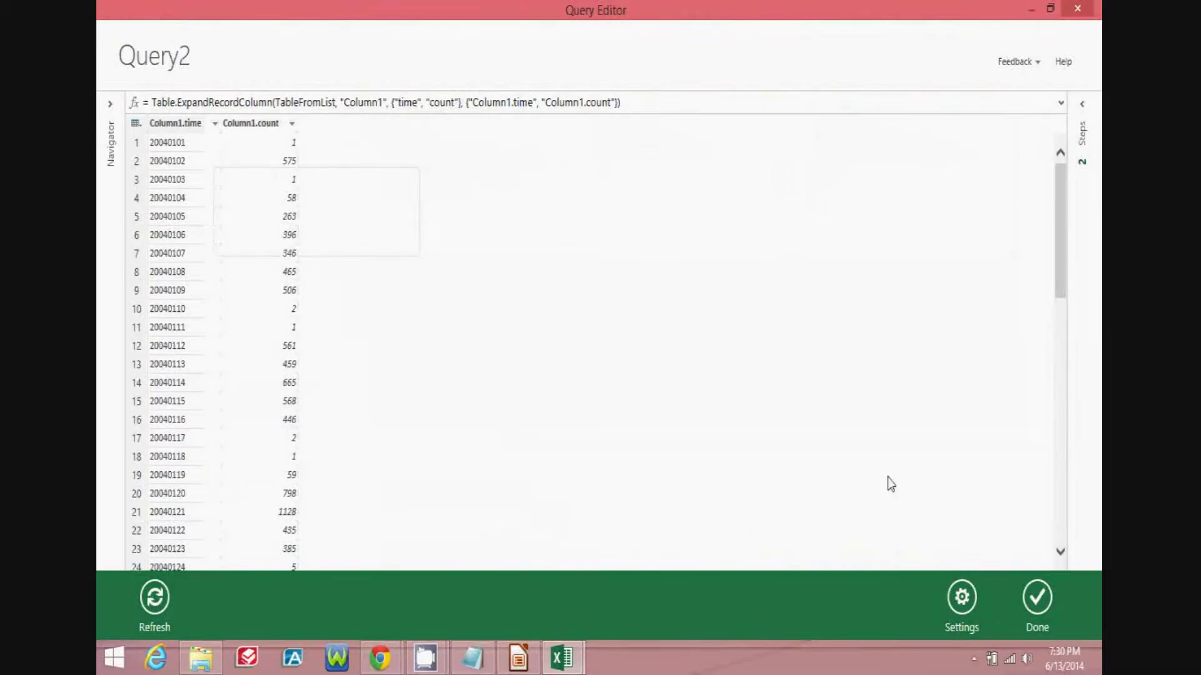
Load the daily-count query into the workbook and drill 2013 through Q1 to January's daily rows
{"action": "left_click", "coordinate": [1036, 594]}
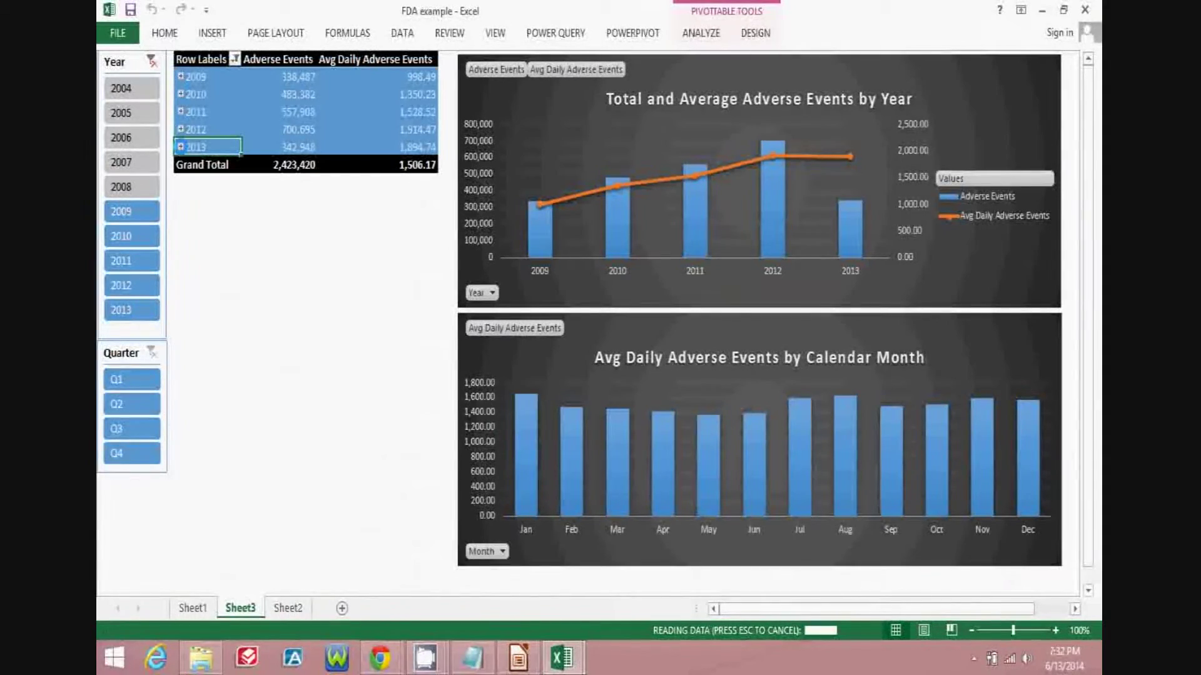
{"action": "left_click", "coordinate": [181, 147]}
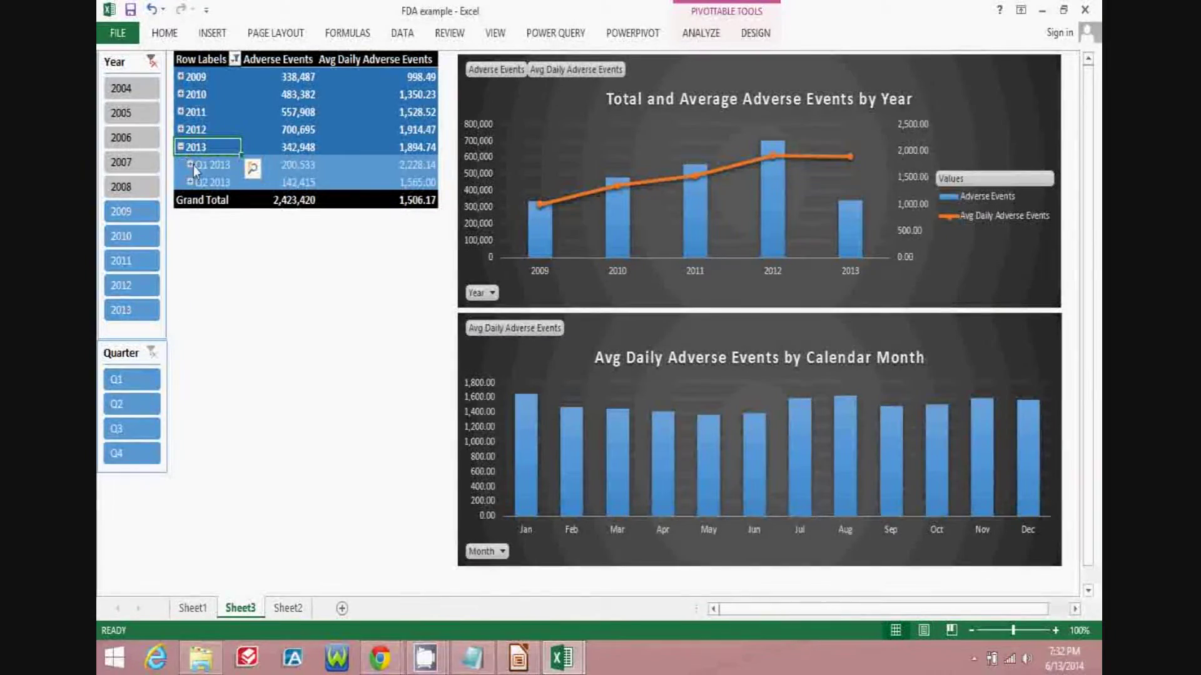
{"action": "left_click", "coordinate": [188, 165]}
{"action": "left_click", "coordinate": [199, 182]}
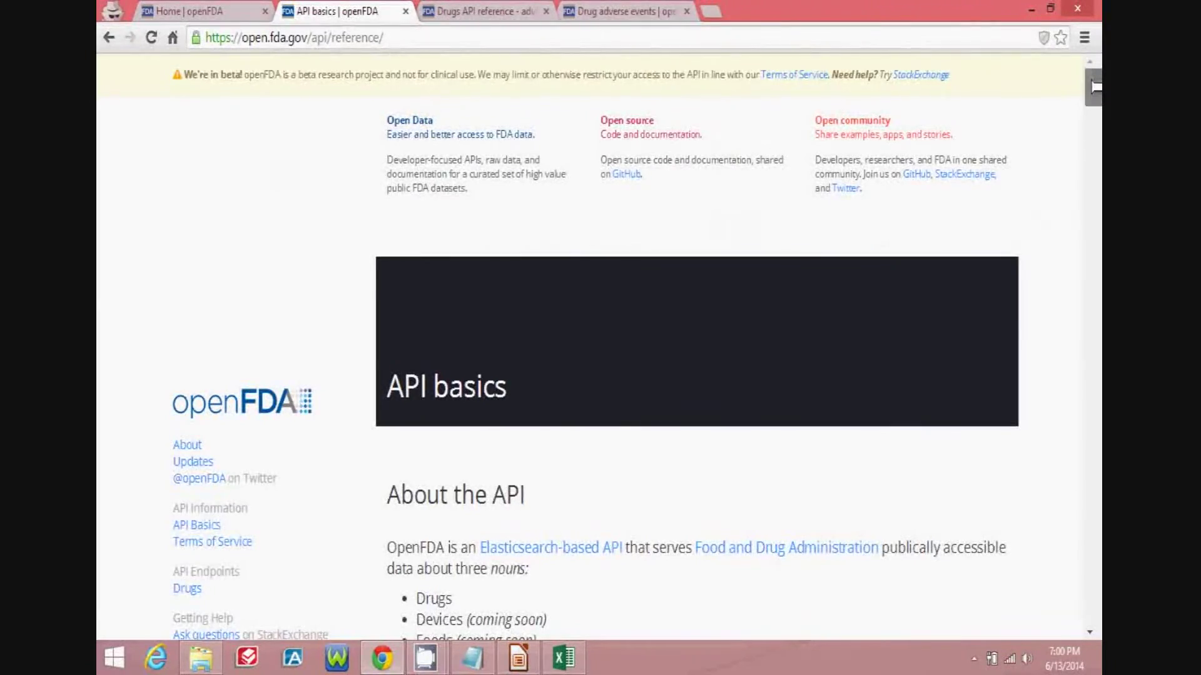
Scroll the API basics page past Query parameters and Query syntax to the Example query
{"action": "scroll", "coordinate": [1095, 97], "scroll_direction": "down", "scroll_amount": 2}
{"action": "left_click_drag", "start_coordinate": [1096, 97], "coordinate": [1096, 200]}
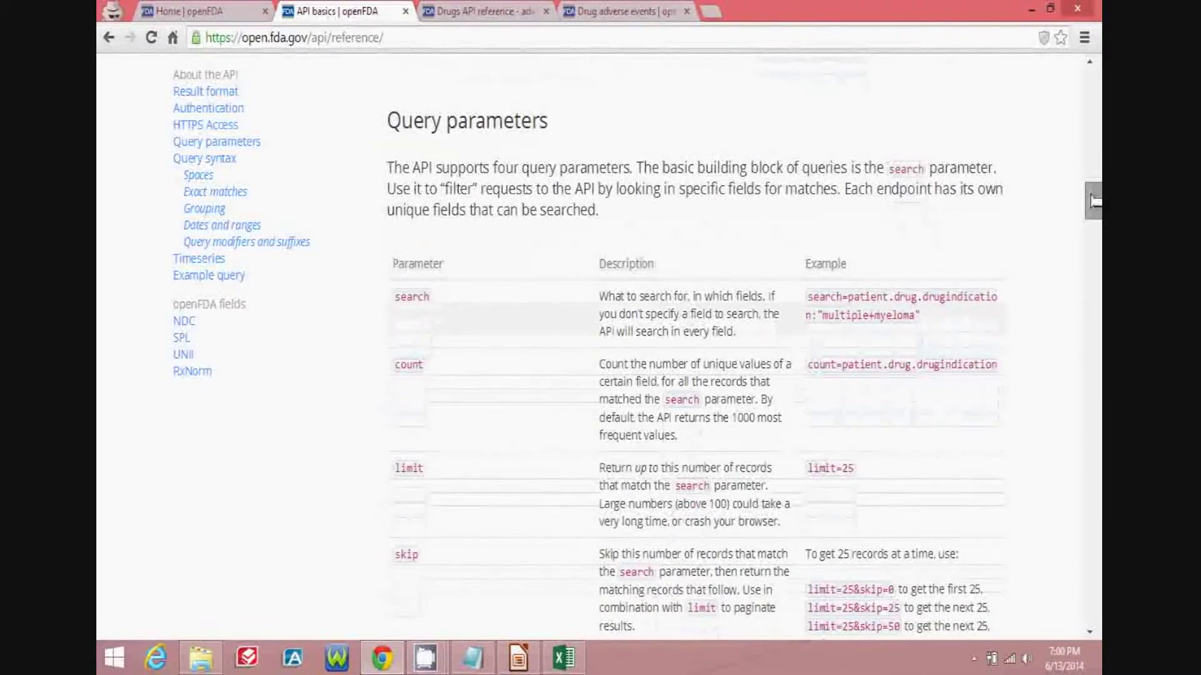
{"action": "left_click_drag", "start_coordinate": [1096, 200], "coordinate": [1096, 263]}
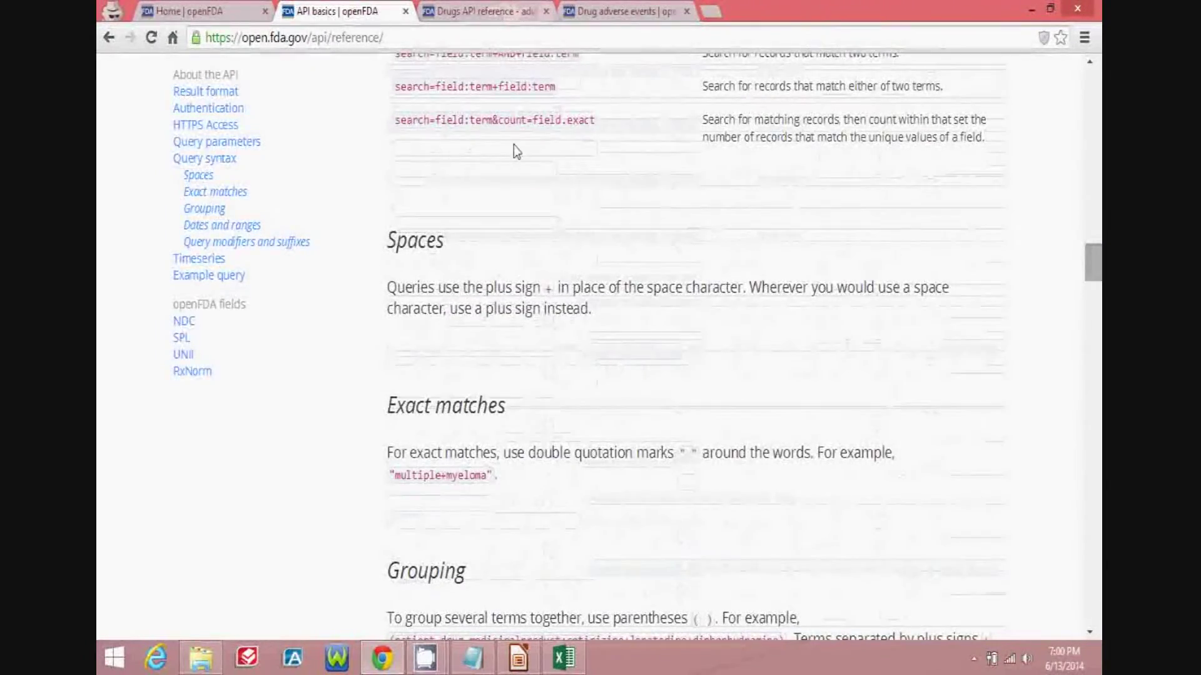
{"action": "scroll", "coordinate": [458, 638], "scroll_direction": "down", "scroll_amount": 20}
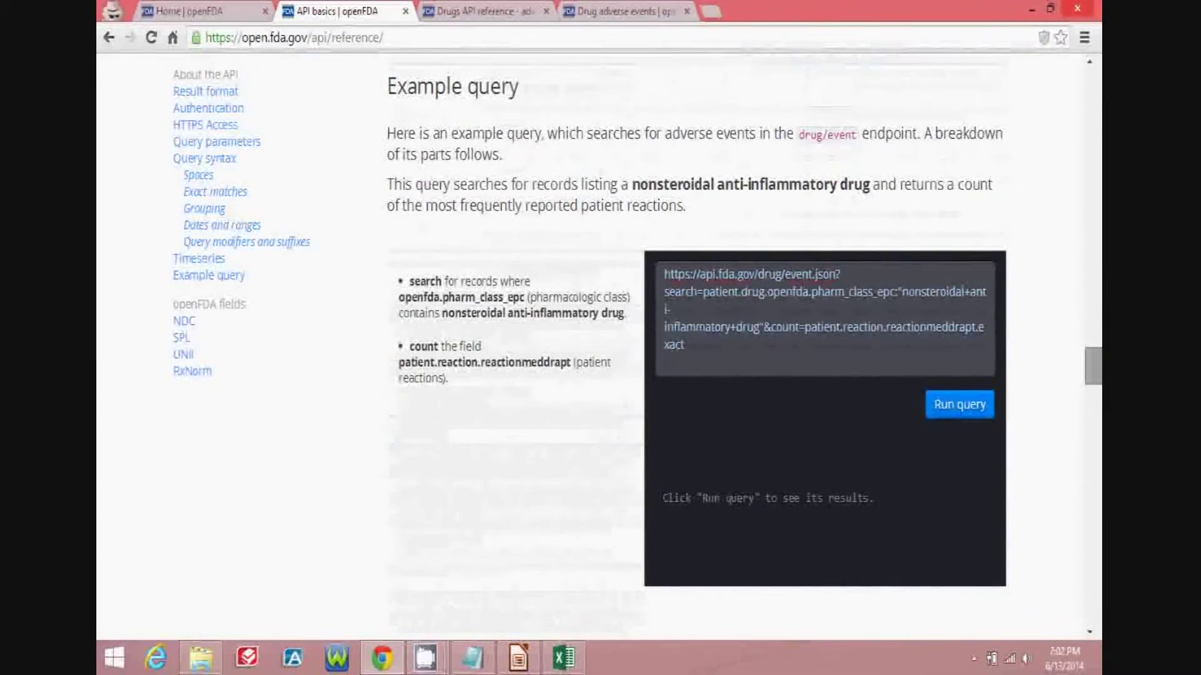
Run the example query to show its JSON results, then select its query URL
{"action": "left_click", "coordinate": [967, 411]}
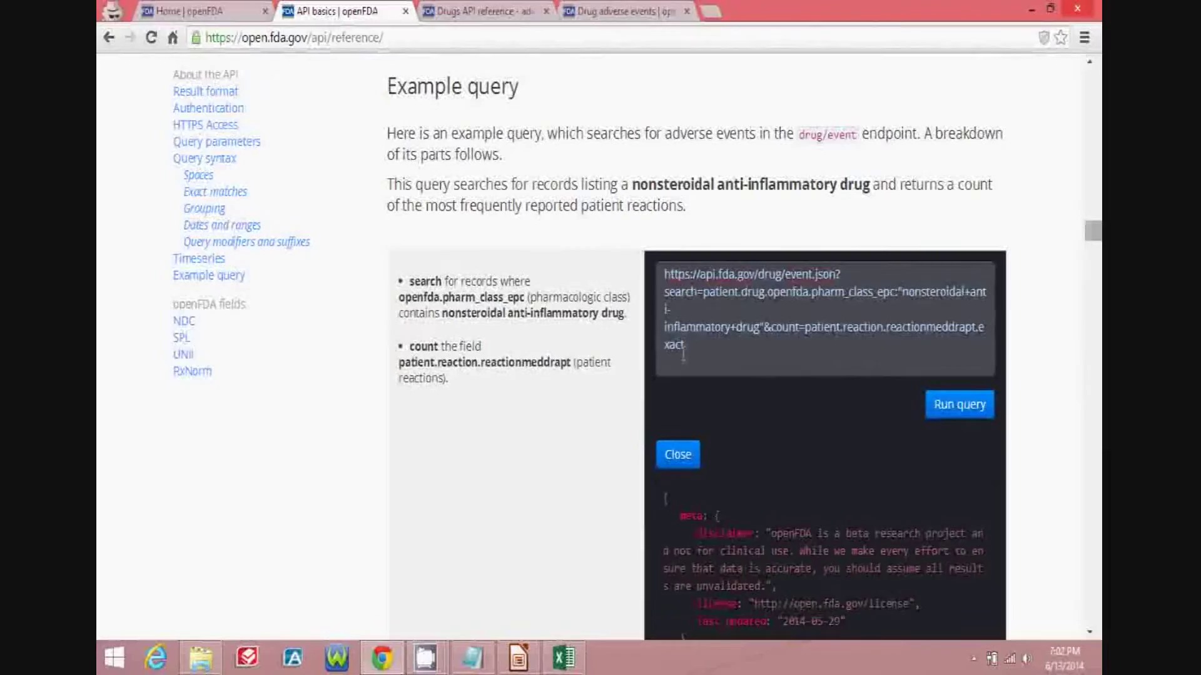
{"action": "left_click_drag", "start_coordinate": [685, 348], "coordinate": [661, 280]}
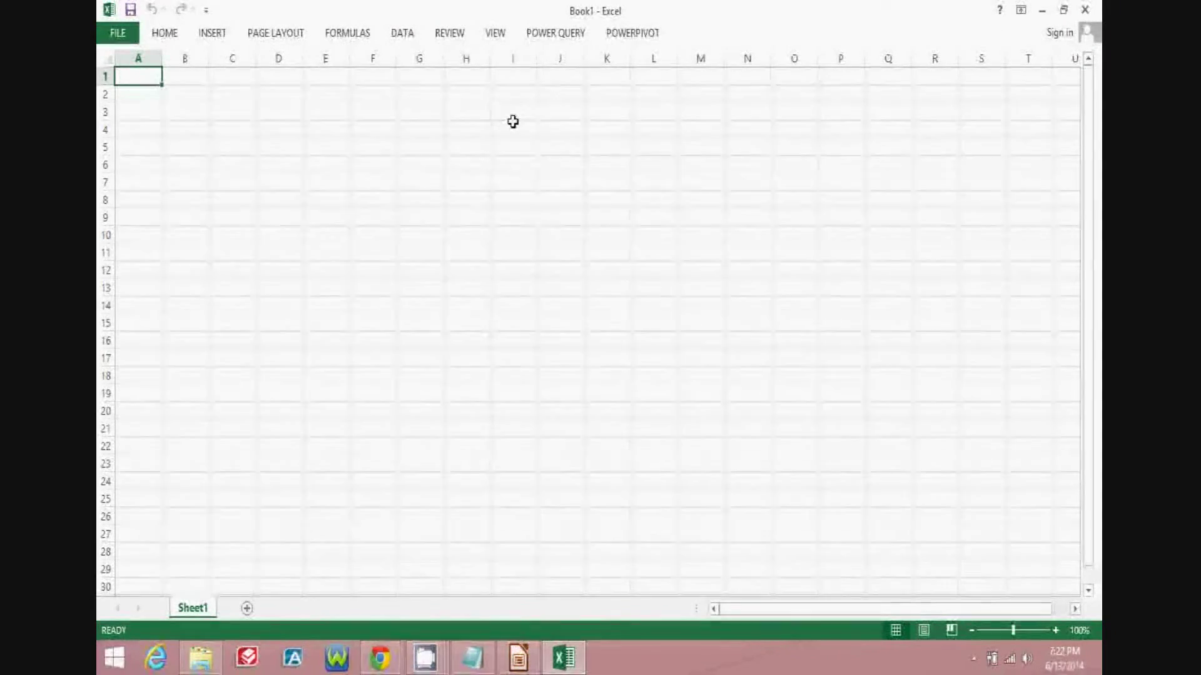
Show the POWER QUERY ribbon tab and check the Power Query download page
{"action": "left_click", "coordinate": [555, 36]}
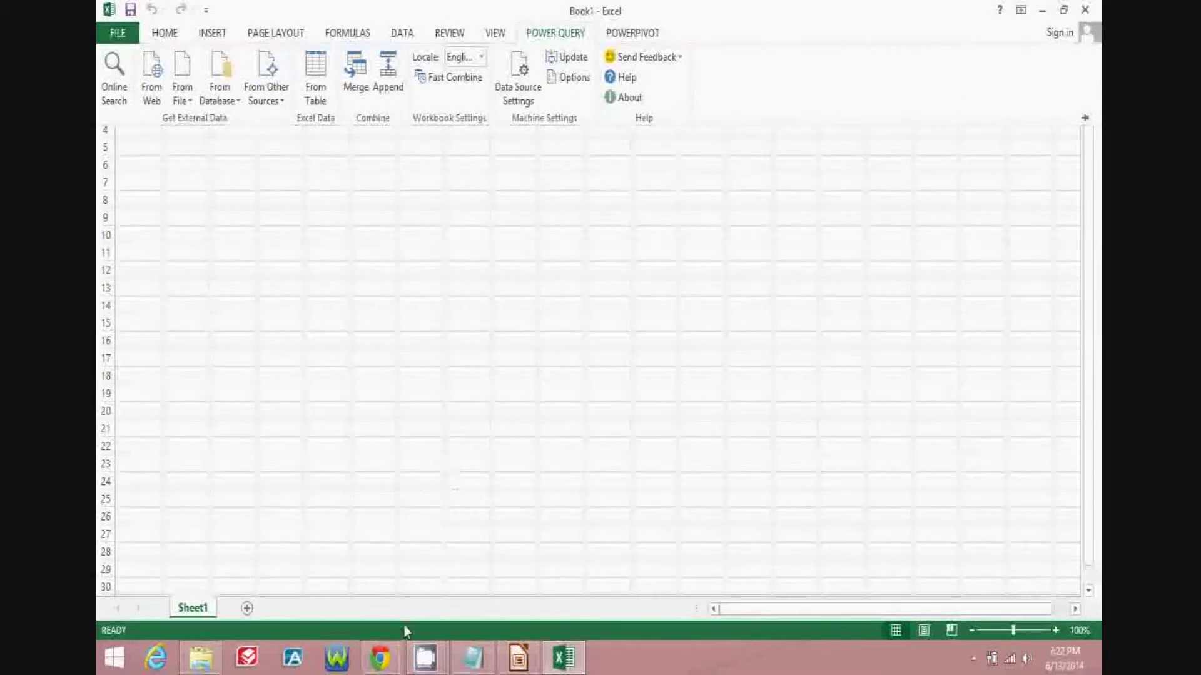
{"action": "mouse_move", "coordinate": [383, 663]}
{"action": "left_click", "coordinate": [463, 580]}
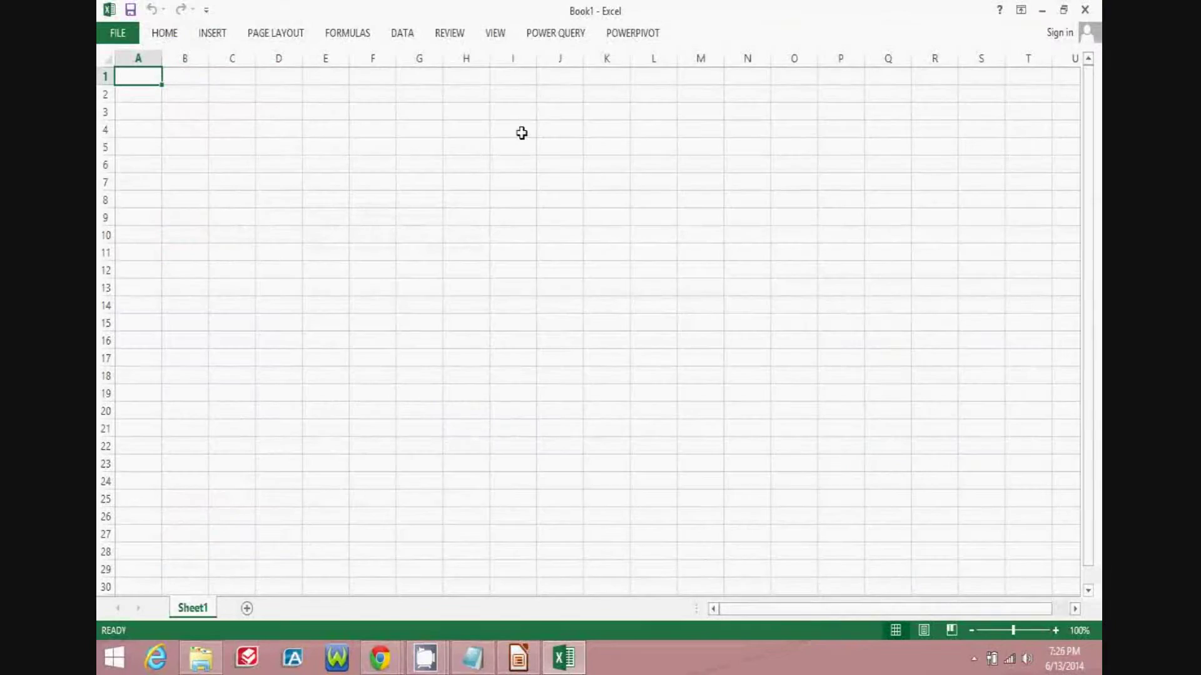
Create a From Web query using the pasted openFDA example URL
{"action": "left_click", "coordinate": [555, 35]}
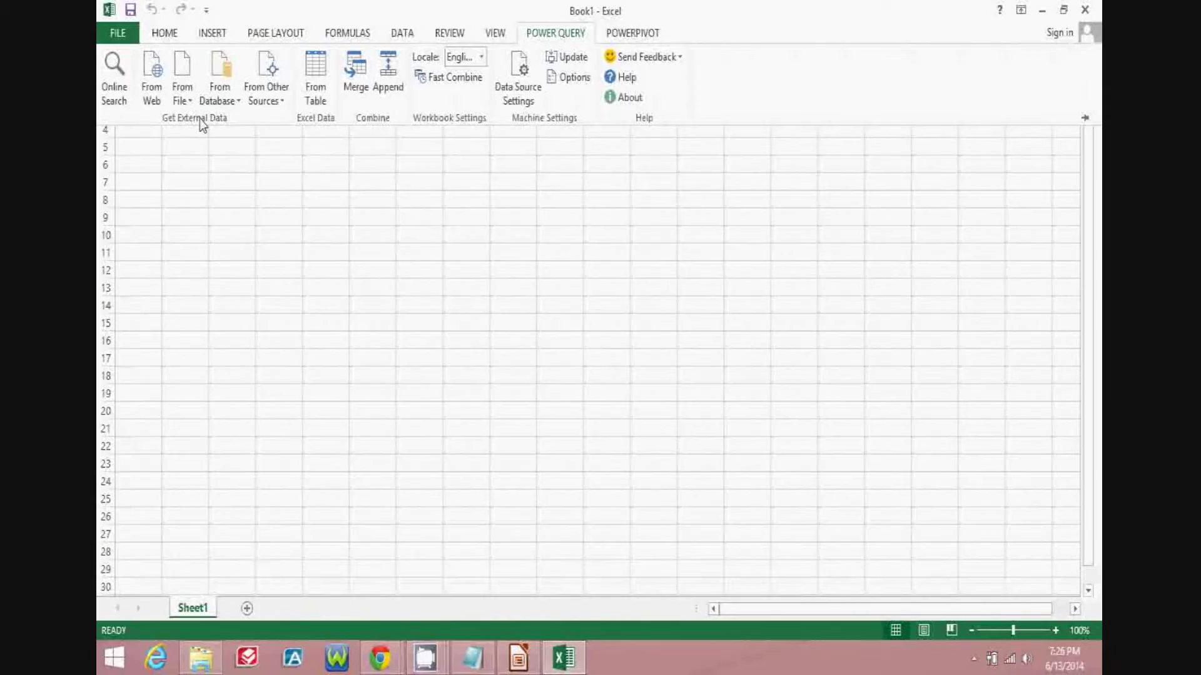
{"action": "left_click", "coordinate": [151, 84]}
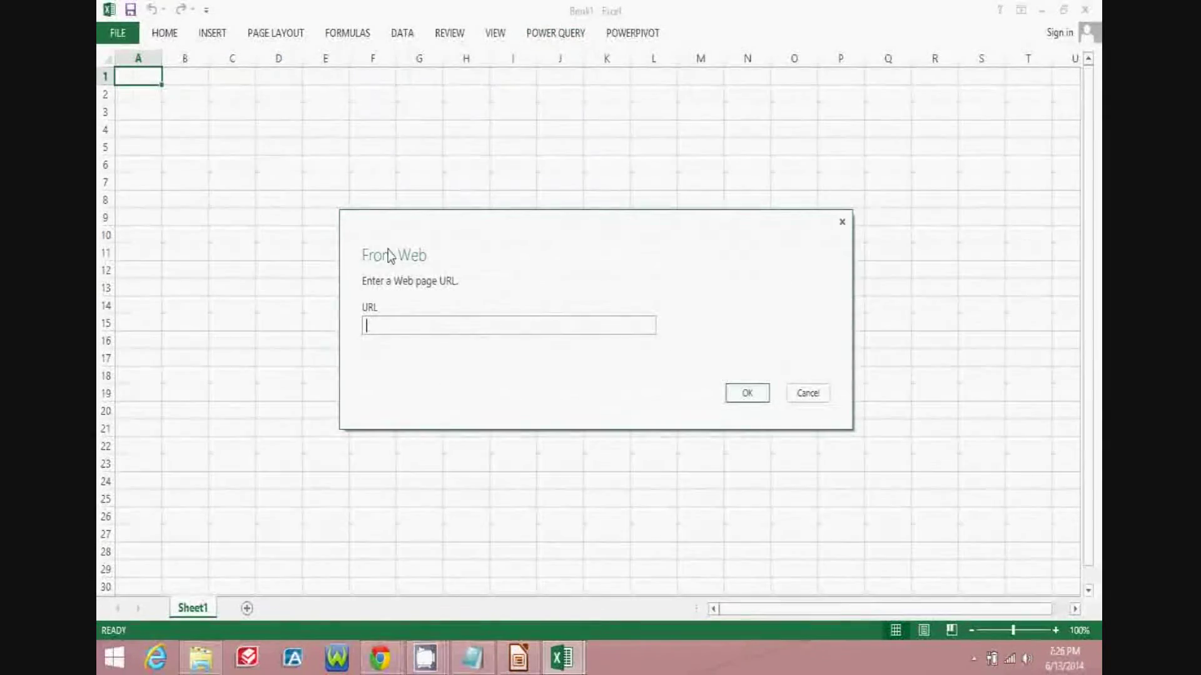
{"action": "key", "text": "ctrl+v"}
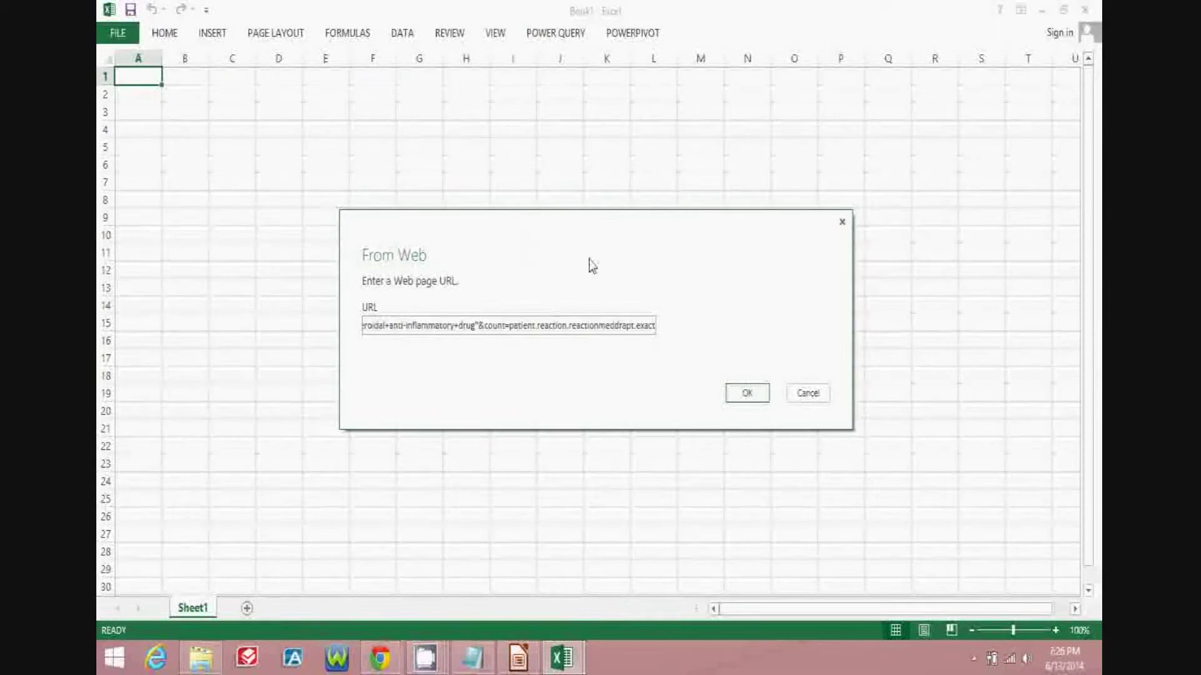
{"action": "left_click", "coordinate": [752, 394]}
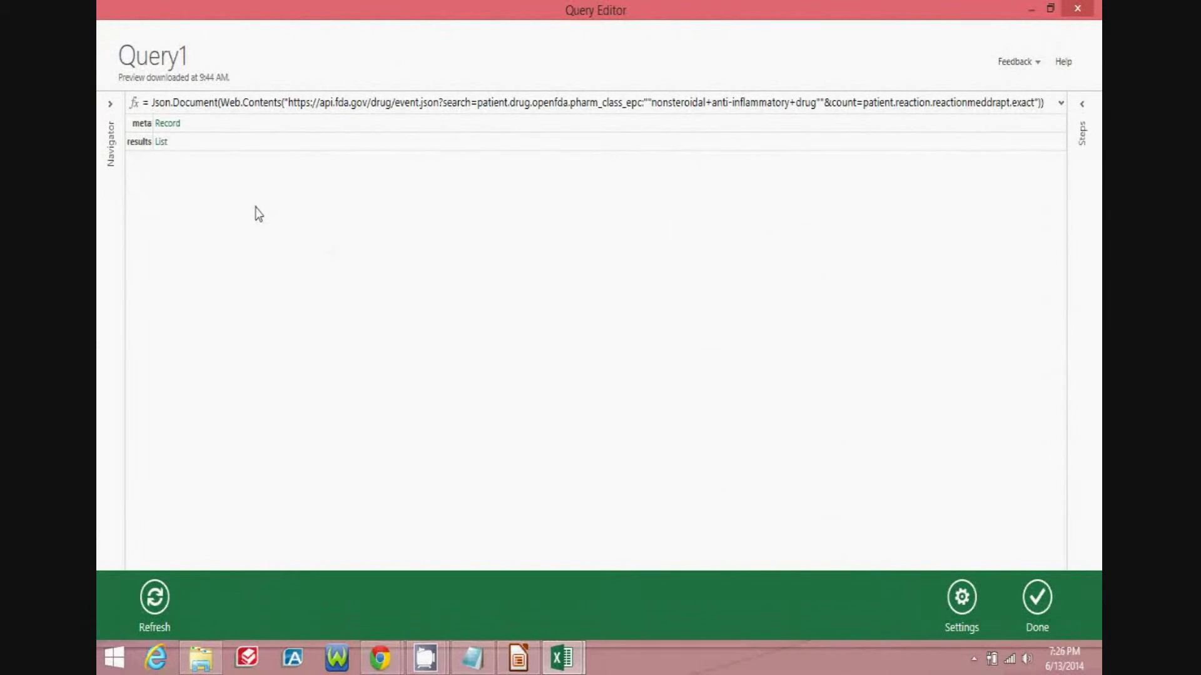
Convert the results List to a table, expand Column1 into term and count, and load it
{"action": "left_click", "coordinate": [163, 143]}
{"action": "right_click", "coordinate": [181, 126]}
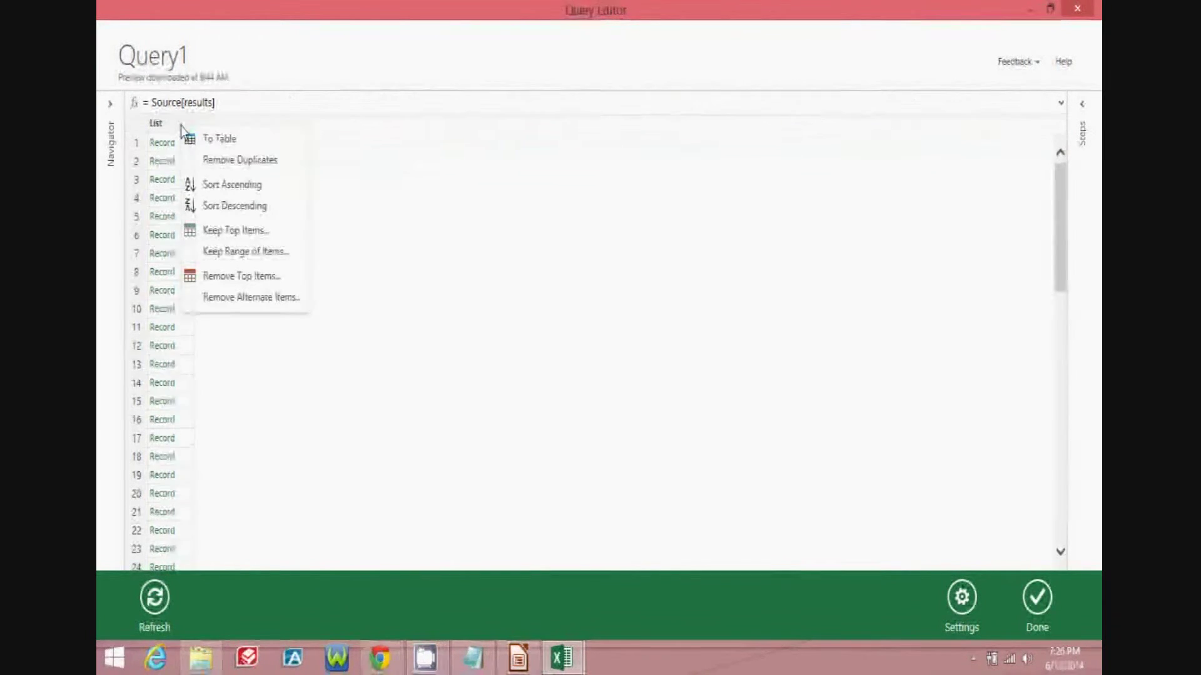
{"action": "left_click", "coordinate": [209, 140]}
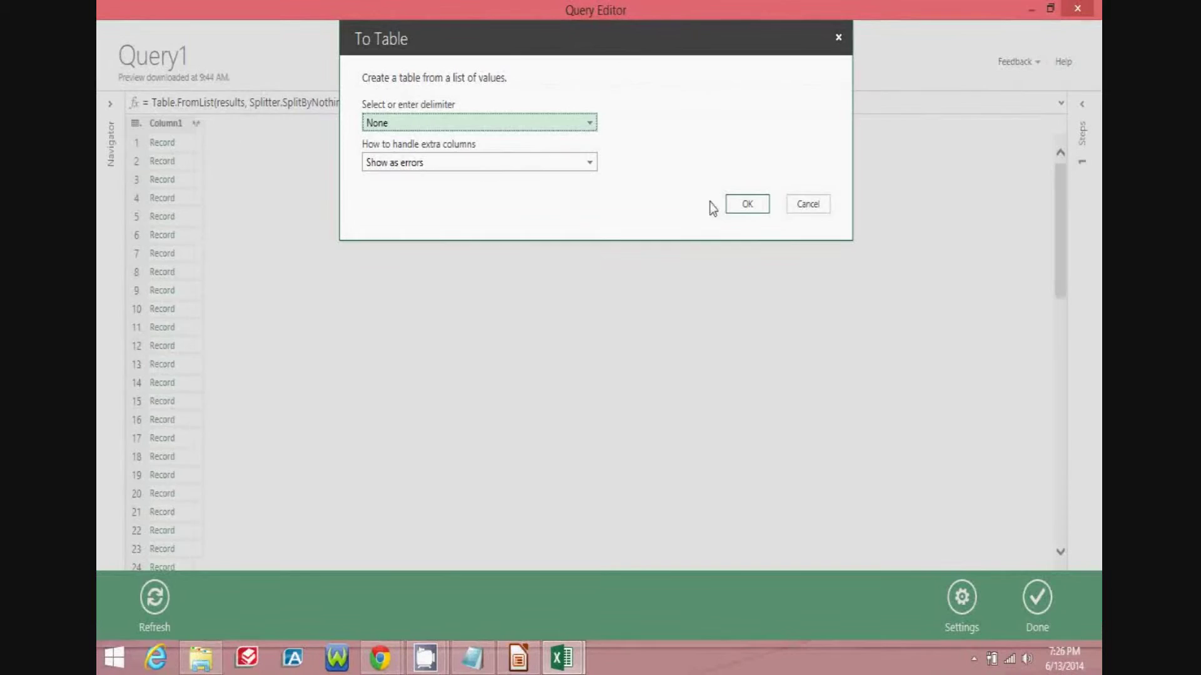
{"action": "left_click", "coordinate": [745, 205]}
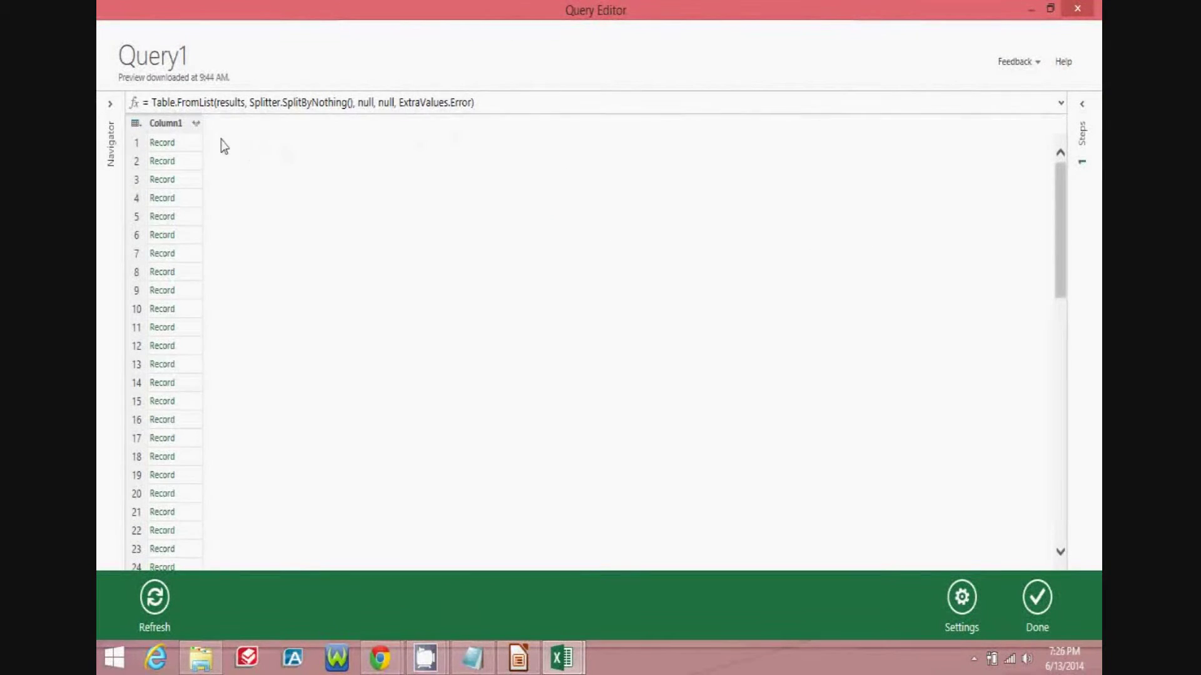
{"action": "left_click", "coordinate": [197, 124]}
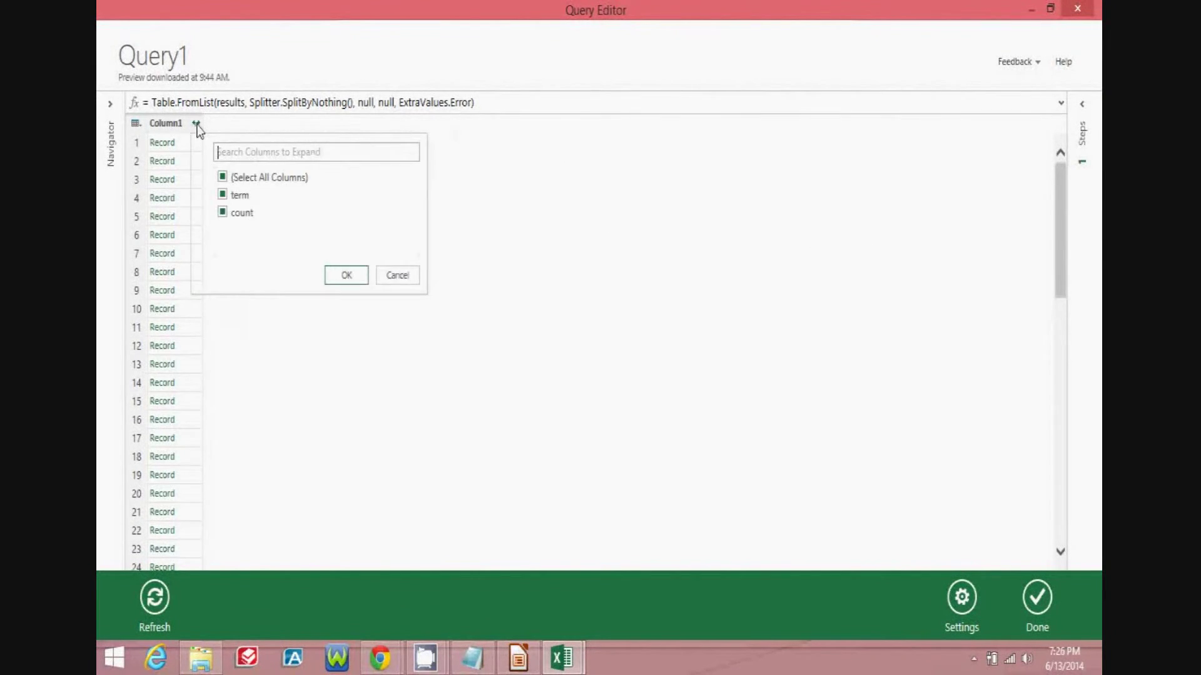
{"action": "left_click", "coordinate": [346, 276]}
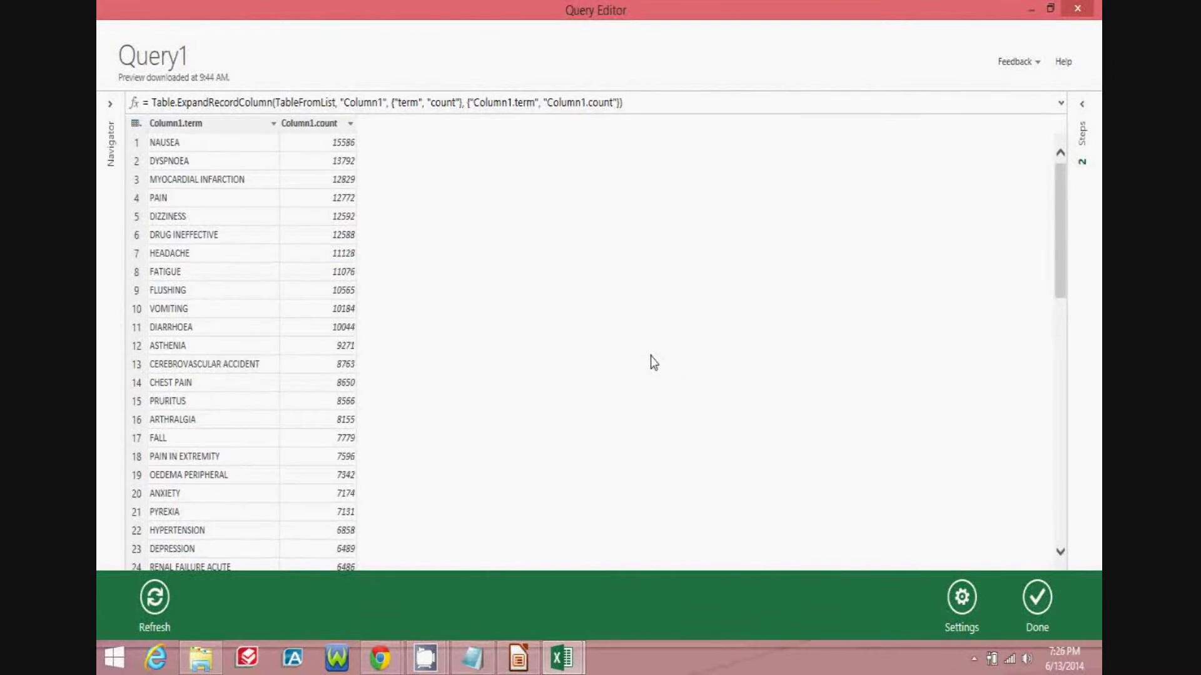
{"action": "left_click", "coordinate": [1033, 597]}
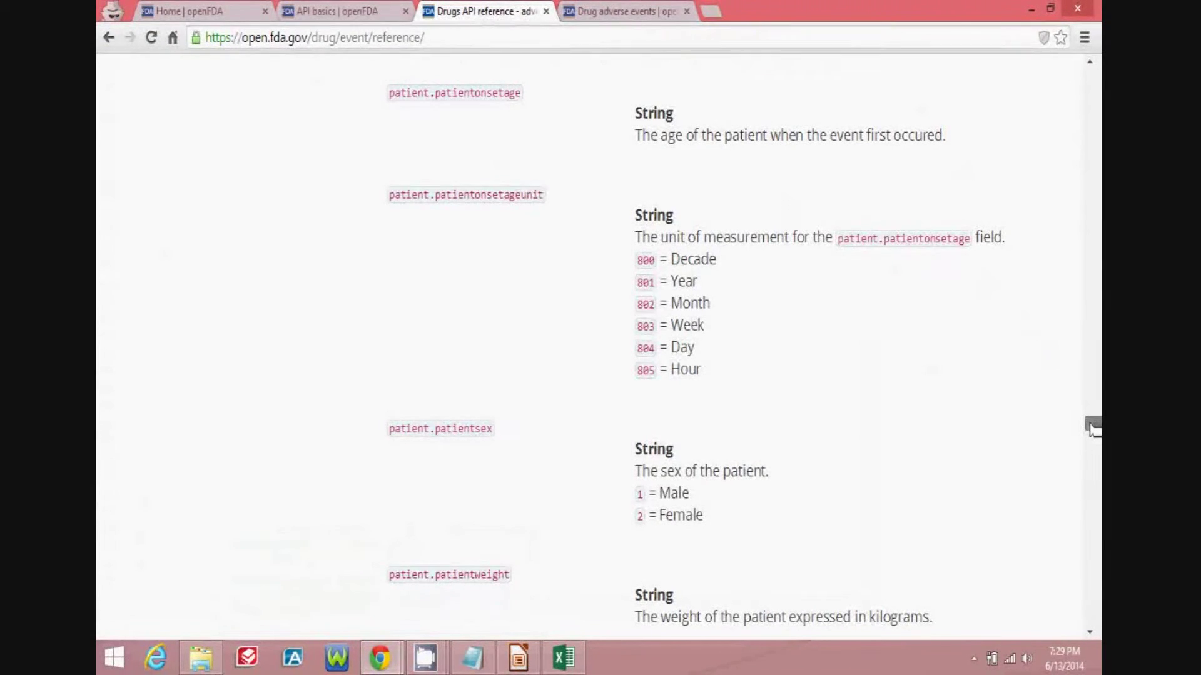
On the Drug adverse events page, try the hypertension filter, revert to All reports, and select the API URL
{"action": "left_click_drag", "start_coordinate": [1092, 428], "coordinate": [1093, 484]}
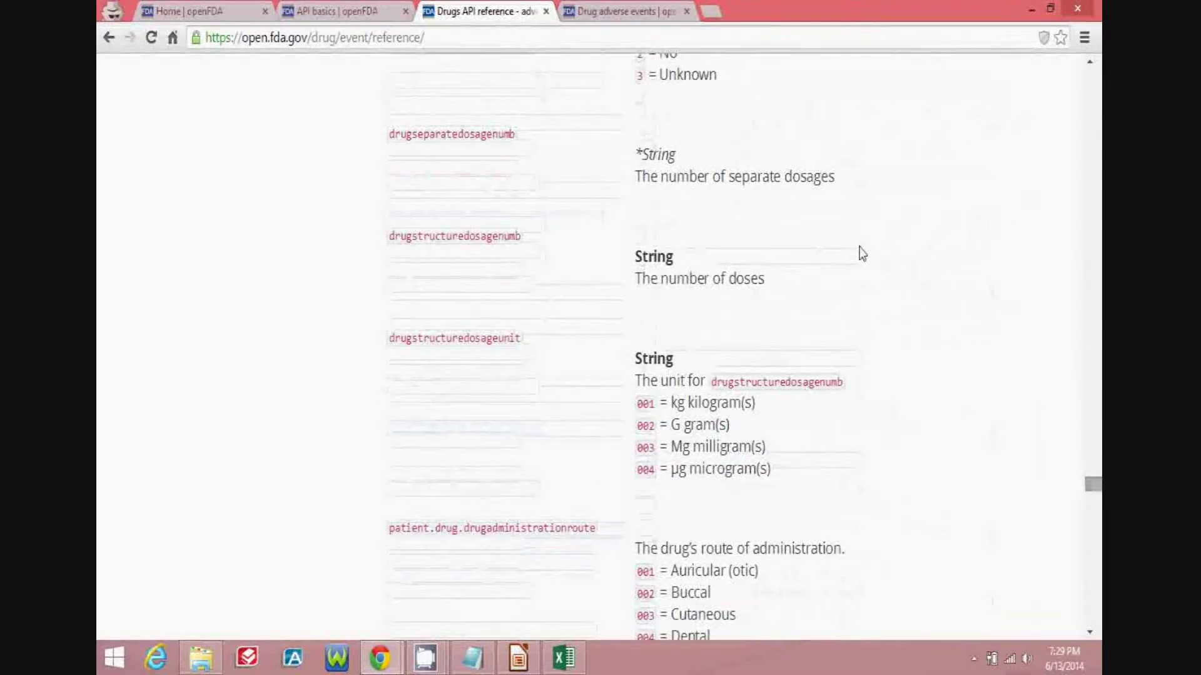
{"action": "left_click", "coordinate": [627, 9]}
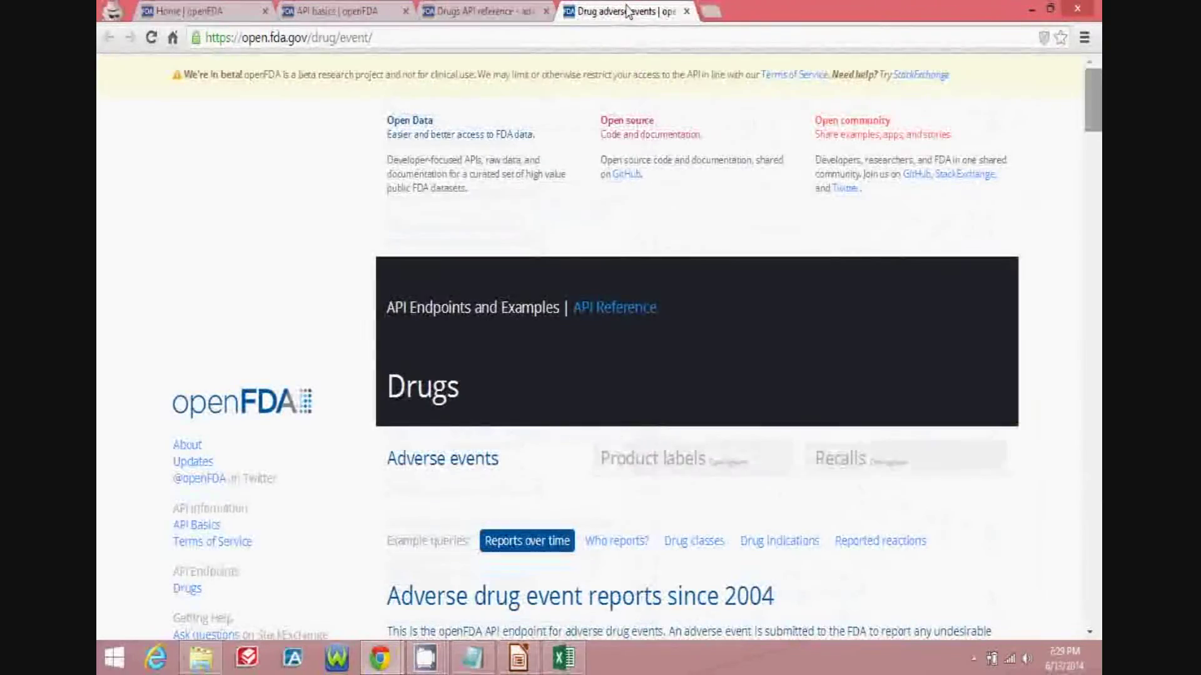
{"action": "left_click_drag", "start_coordinate": [1093, 117], "coordinate": [1096, 169]}
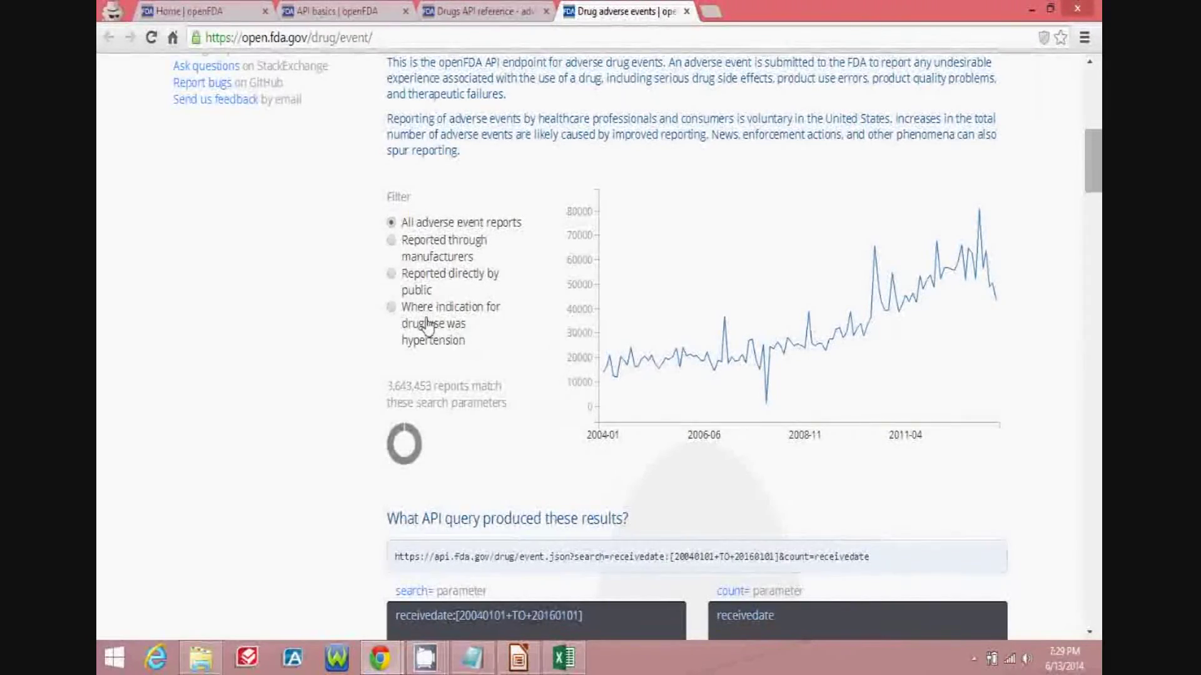
{"action": "left_click", "coordinate": [391, 307]}
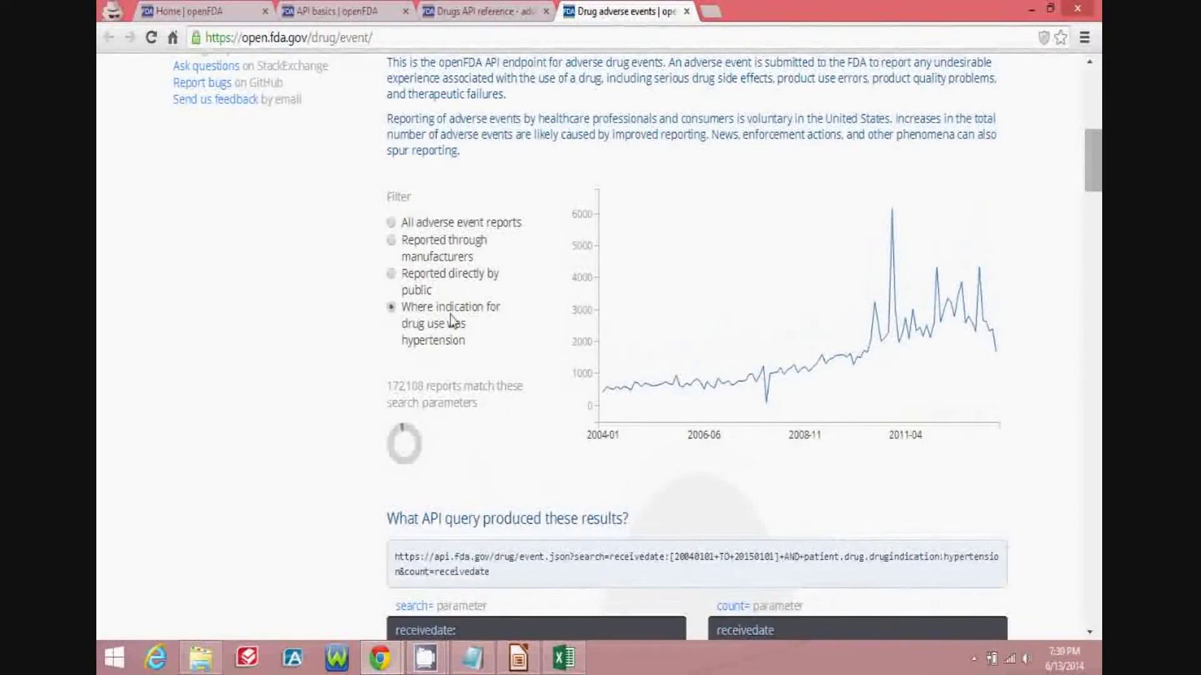
{"action": "left_click", "coordinate": [391, 223]}
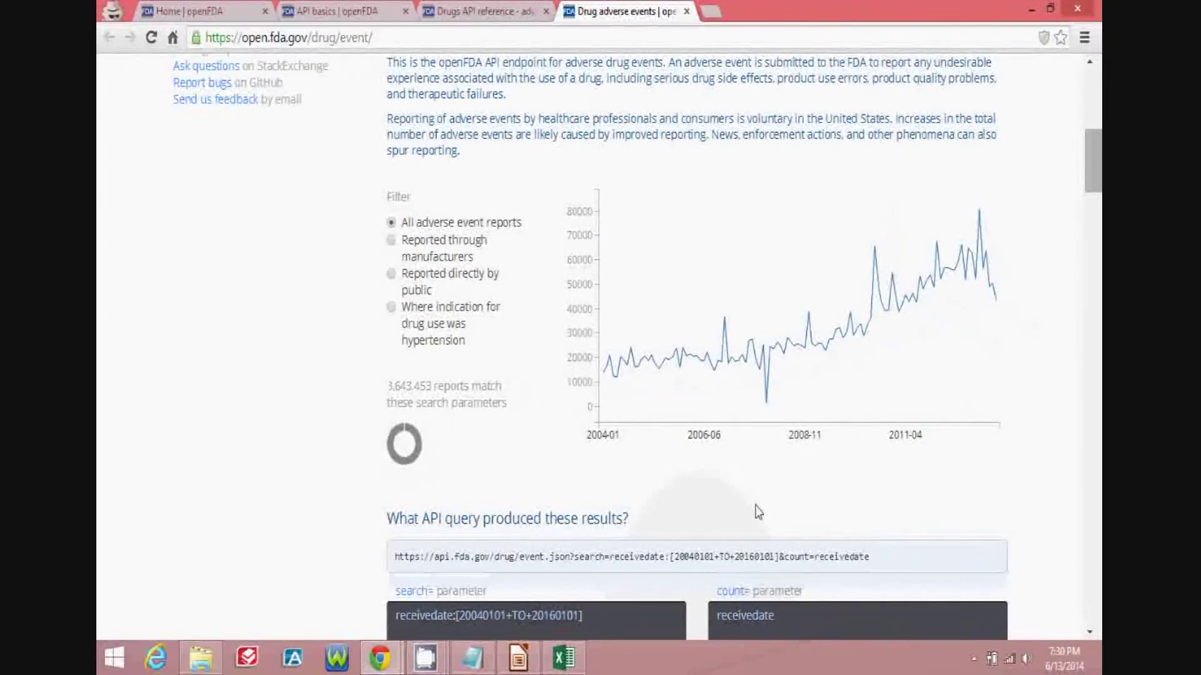
{"action": "left_click_drag", "start_coordinate": [870, 557], "coordinate": [394, 549]}
{"action": "key", "text": "ctrl+c"}
Create a From Web query from the copied openFDA daily-count API URL
{"action": "key", "text": "alt+Tab"}
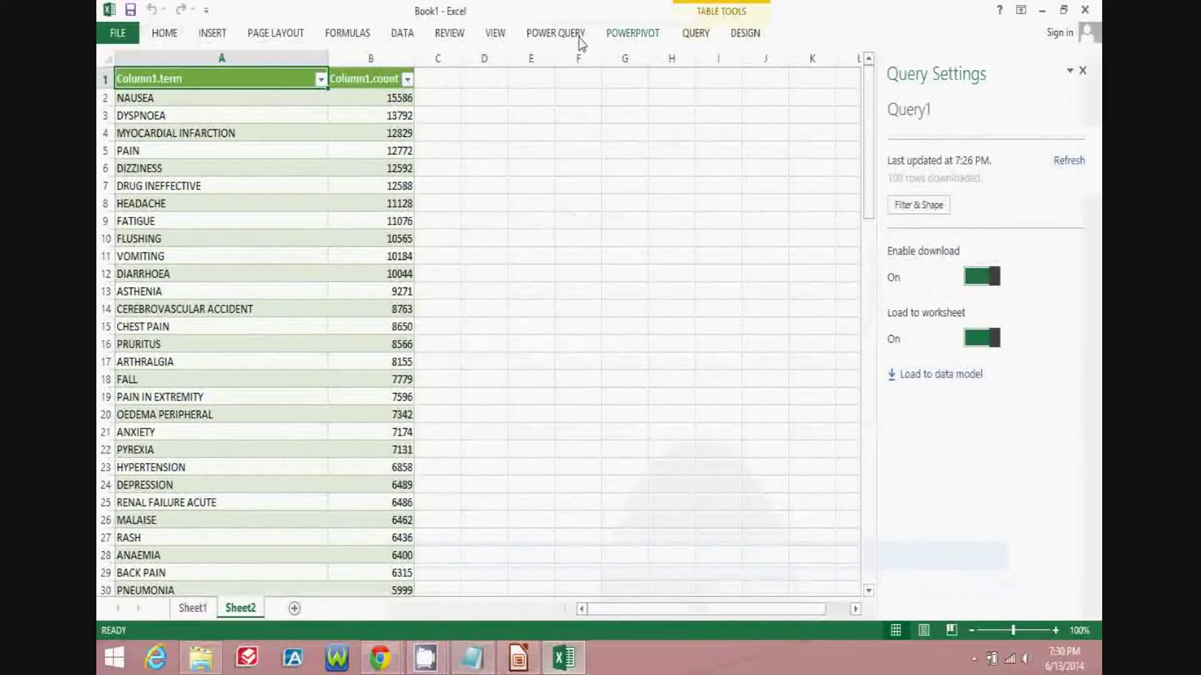
{"action": "left_click", "coordinate": [569, 35]}
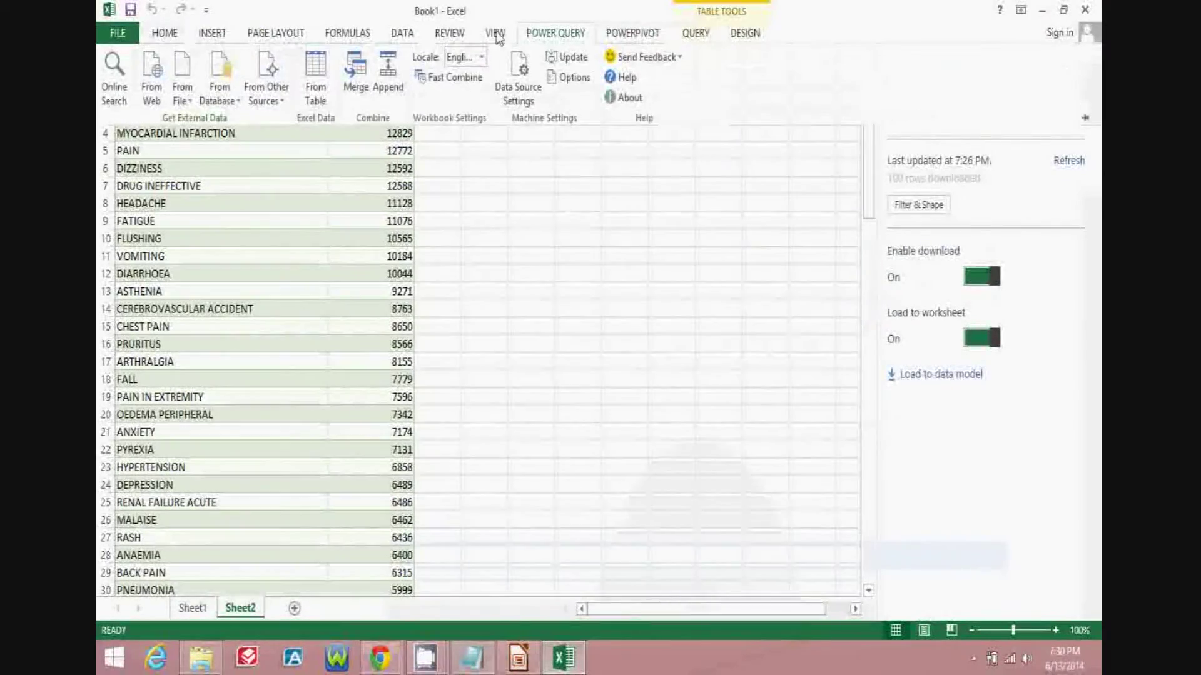
{"action": "left_click", "coordinate": [149, 79]}
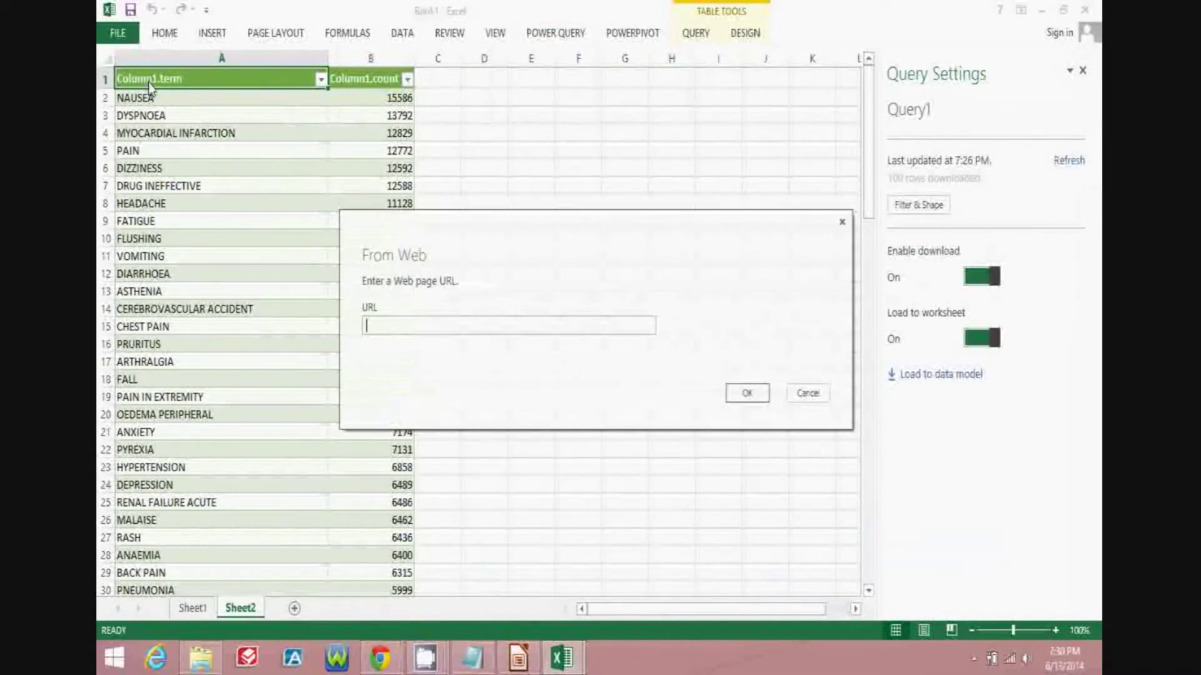
{"action": "key", "text": "ctrl+v"}
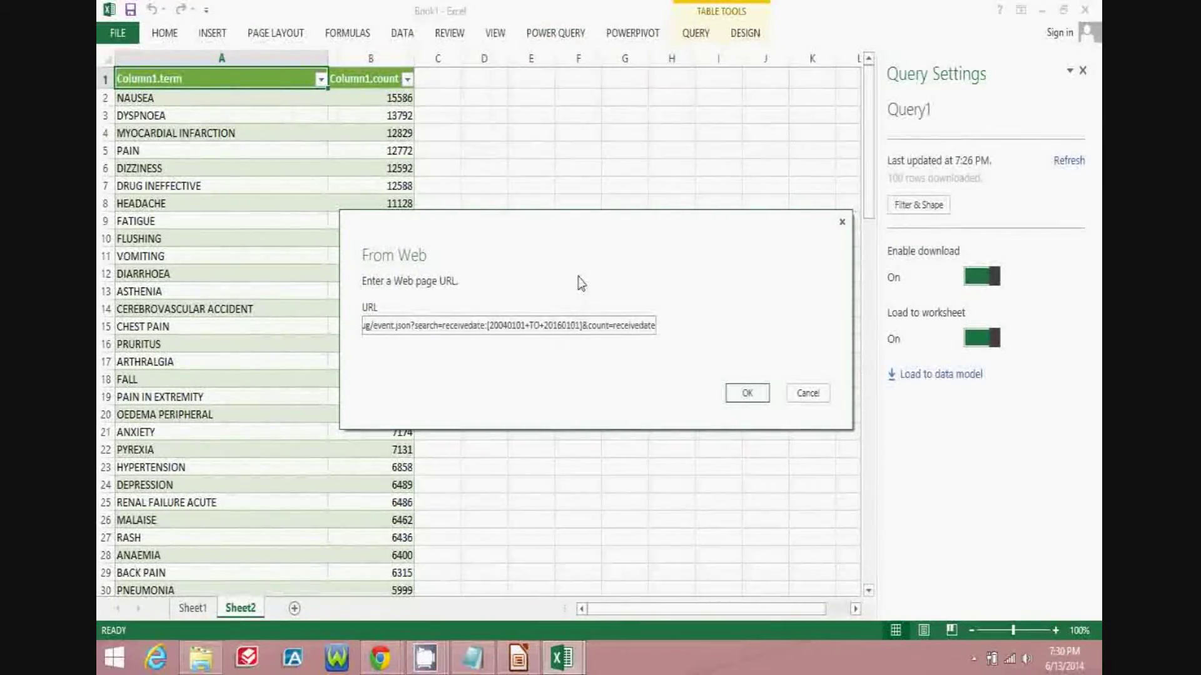
{"action": "left_click", "coordinate": [736, 392]}
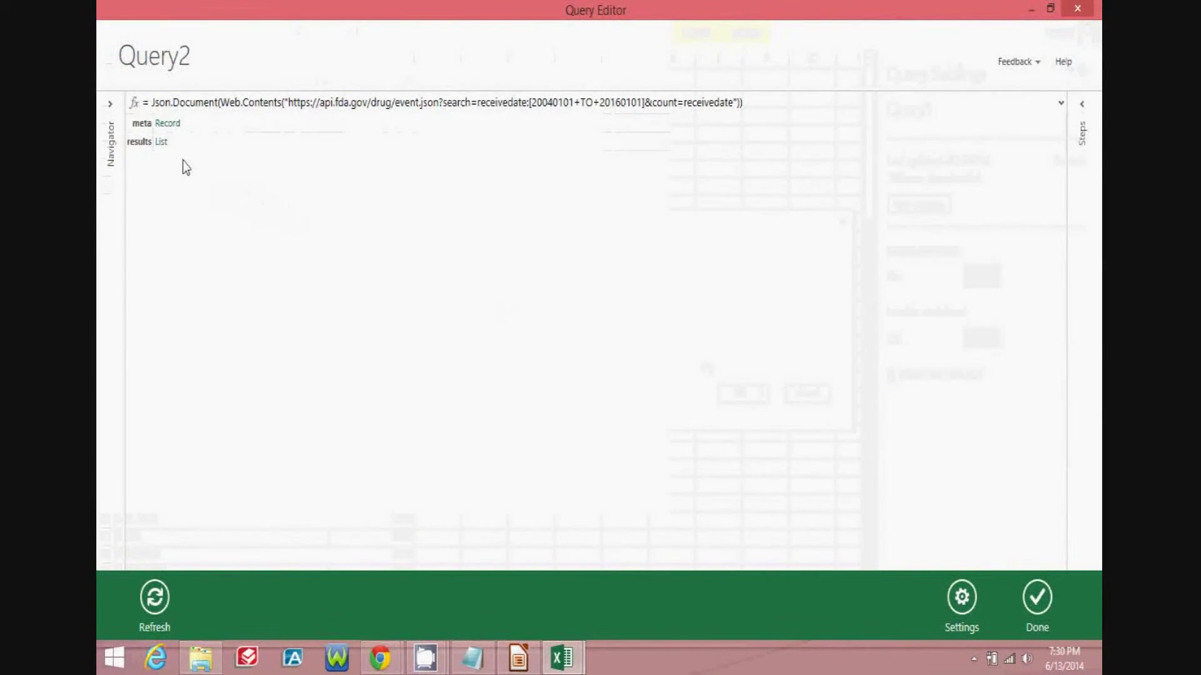
Convert the results List to a table, expand Column1 into time and count, and load it
{"action": "left_click", "coordinate": [161, 142]}
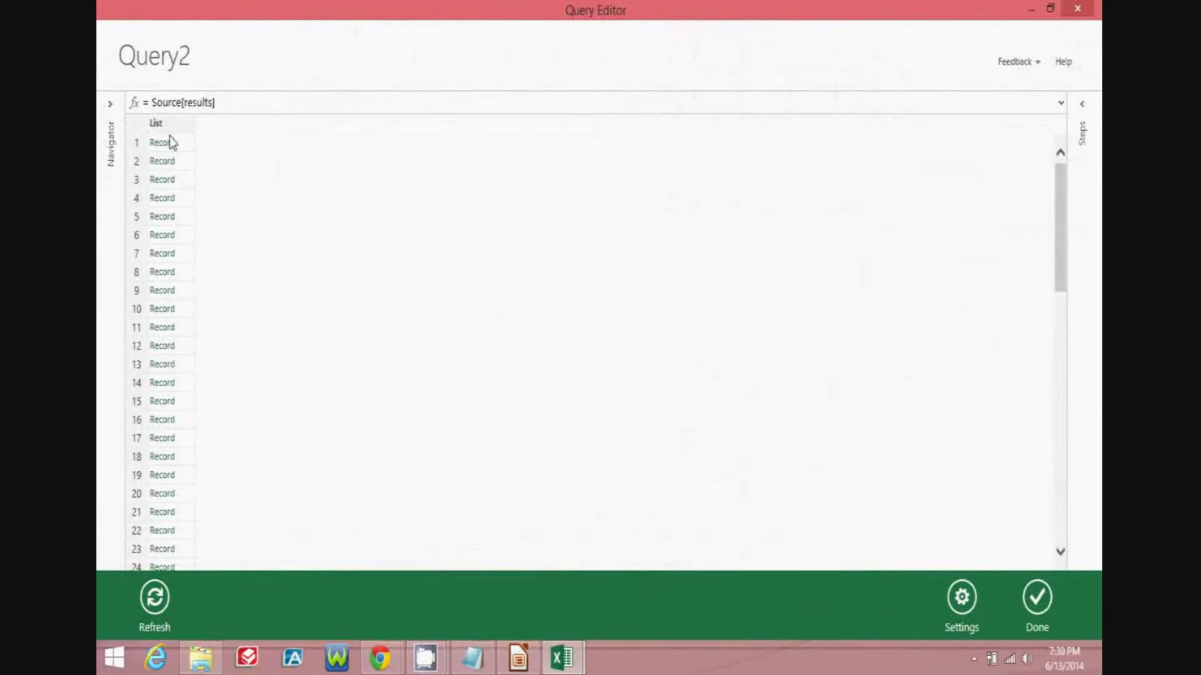
{"action": "right_click", "coordinate": [178, 123]}
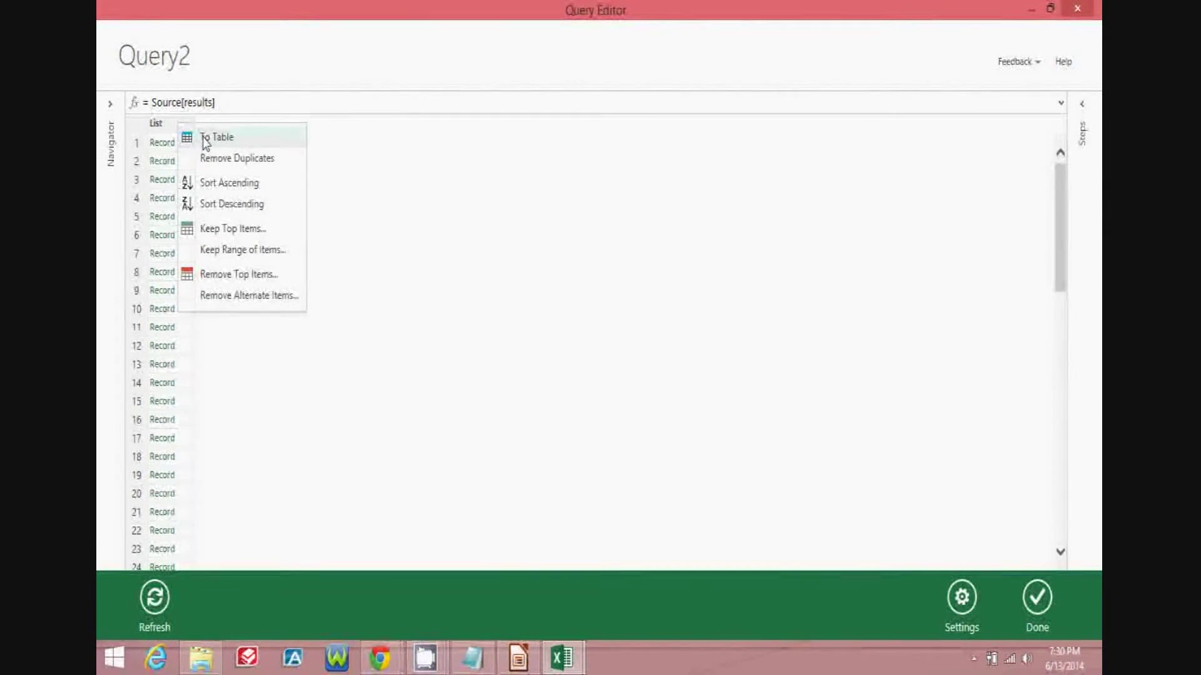
{"action": "left_click", "coordinate": [203, 137]}
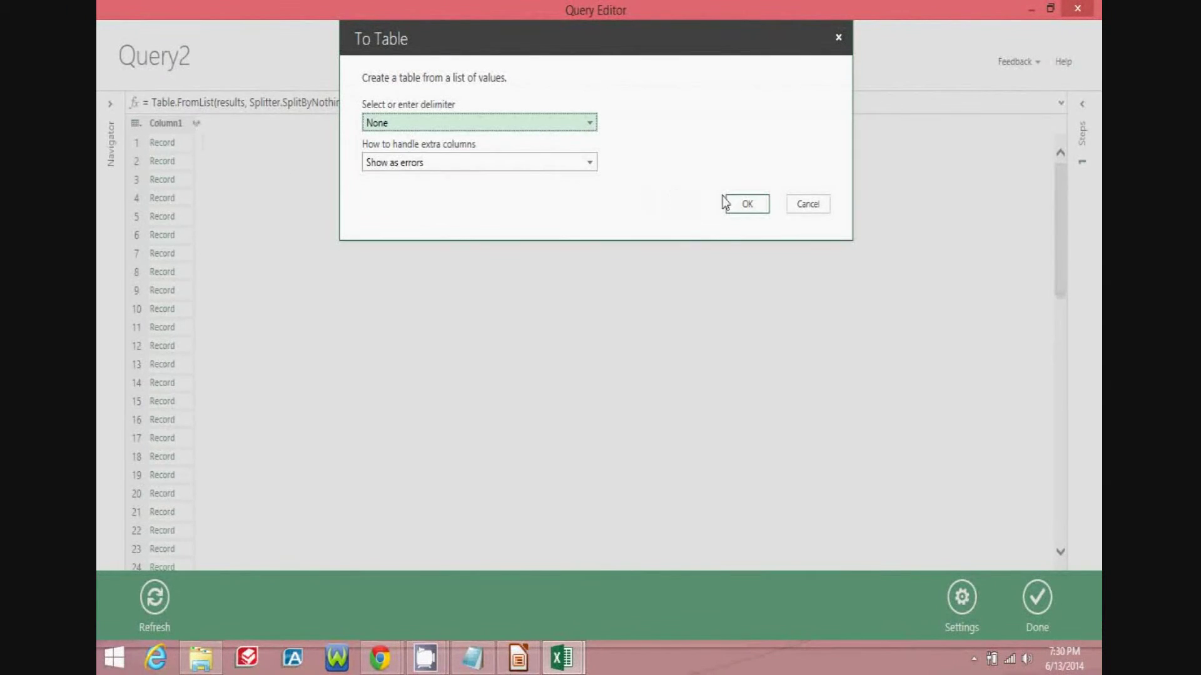
{"action": "left_click", "coordinate": [743, 205]}
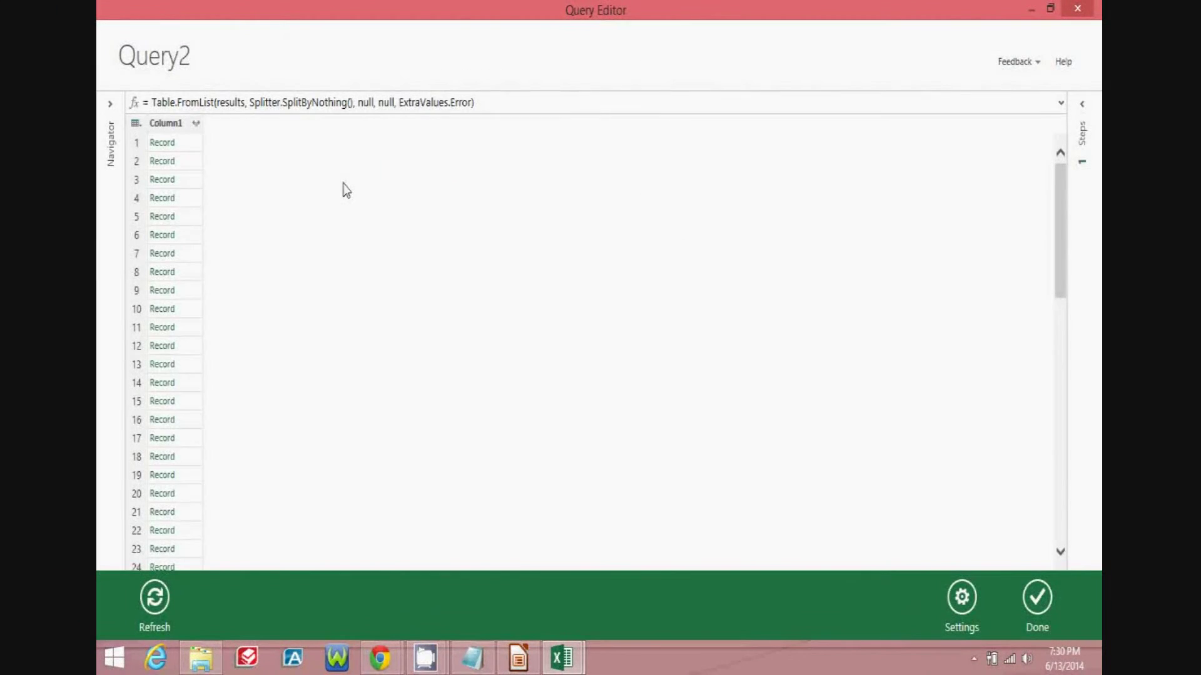
{"action": "left_click", "coordinate": [181, 123]}
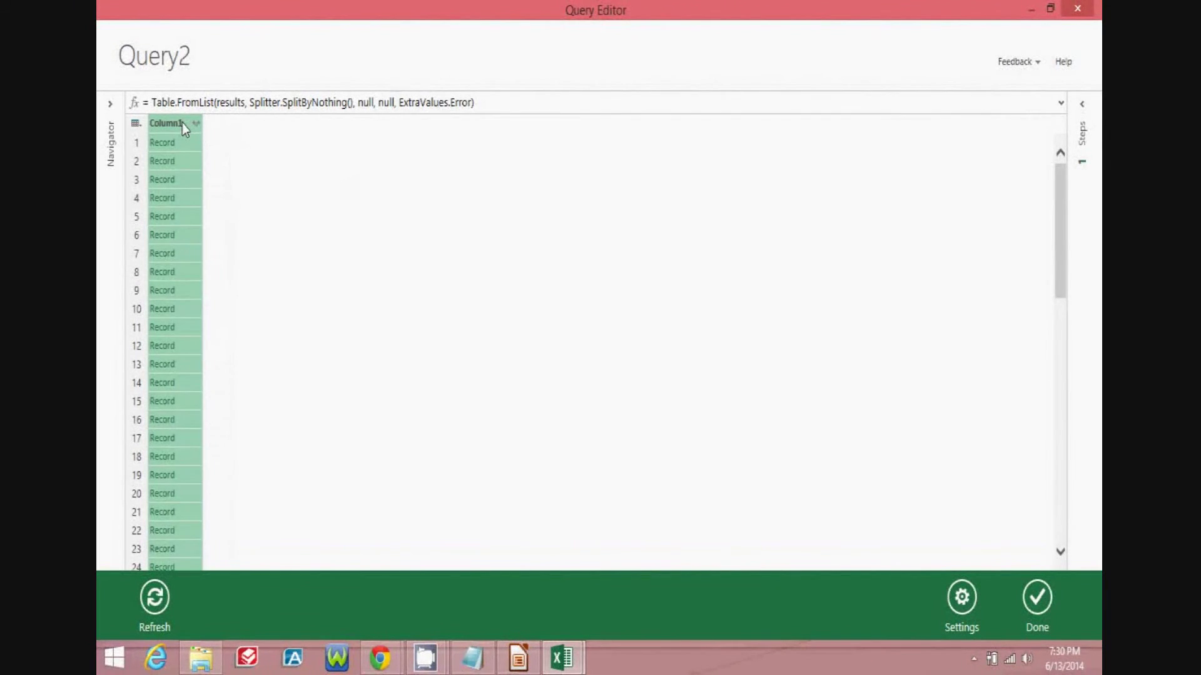
{"action": "left_click", "coordinate": [196, 123]}
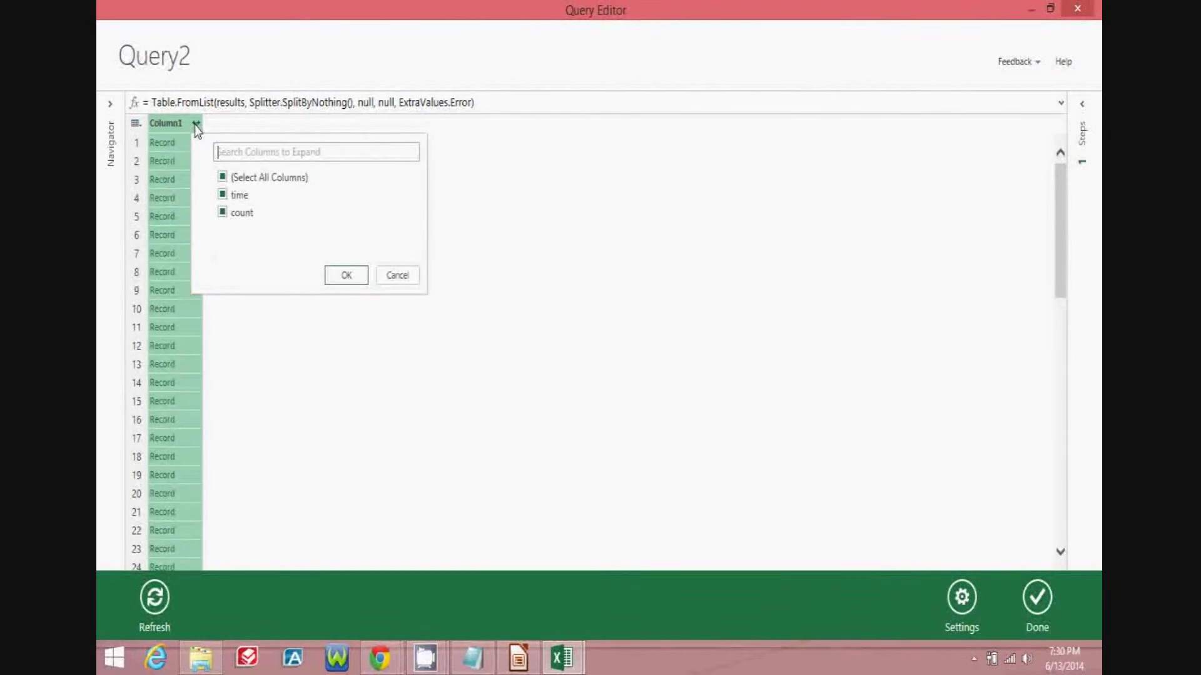
{"action": "left_click", "coordinate": [344, 277]}
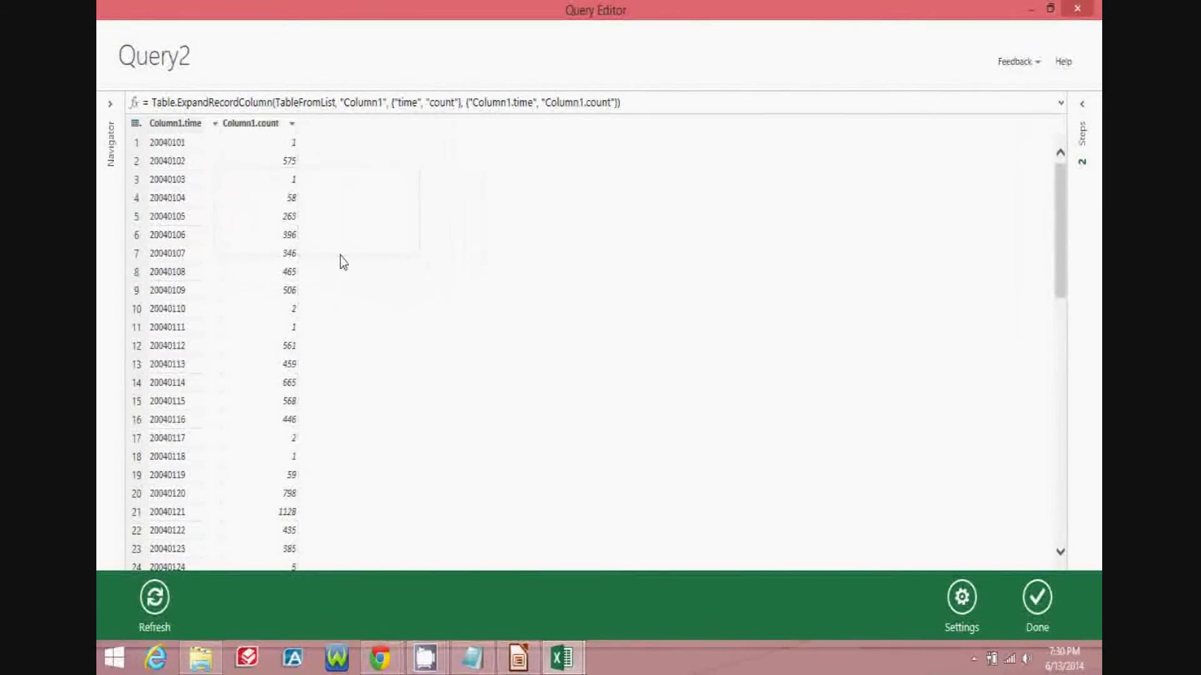
{"action": "left_click", "coordinate": [1037, 595]}
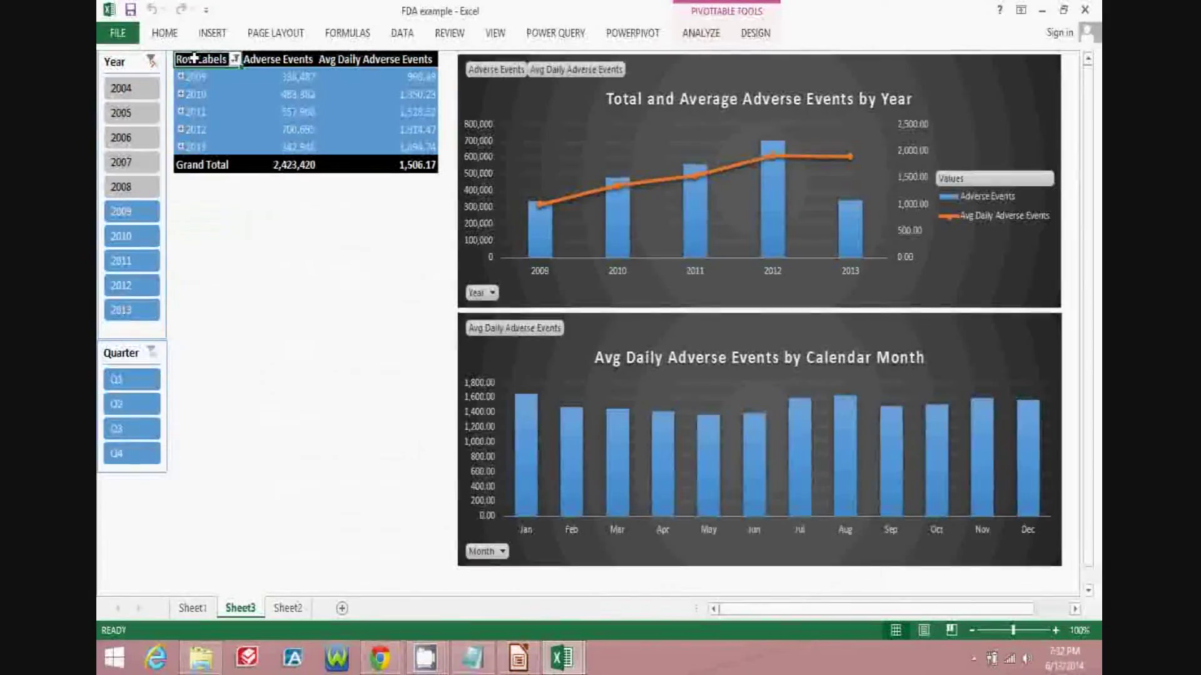
Drill 2013 down to January's daily rows, clear the Year slicer, and filter the Quarter slicer to Q1
{"action": "left_click", "coordinate": [182, 149]}
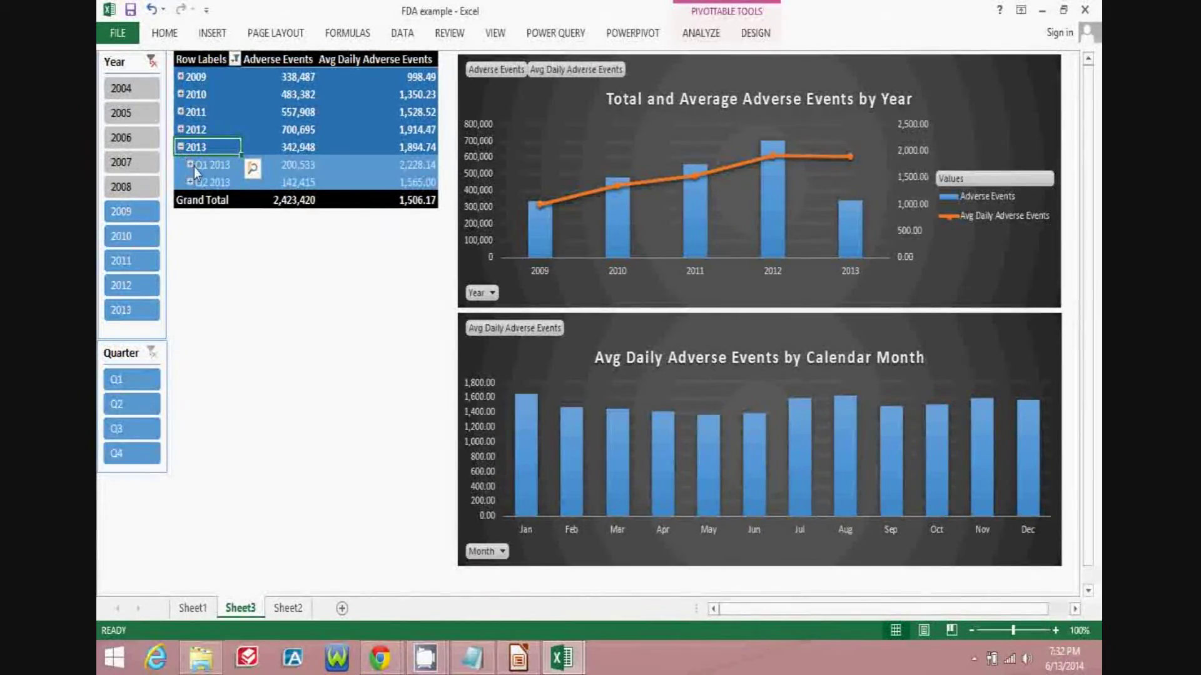
{"action": "left_click", "coordinate": [188, 165]}
{"action": "left_click", "coordinate": [198, 182]}
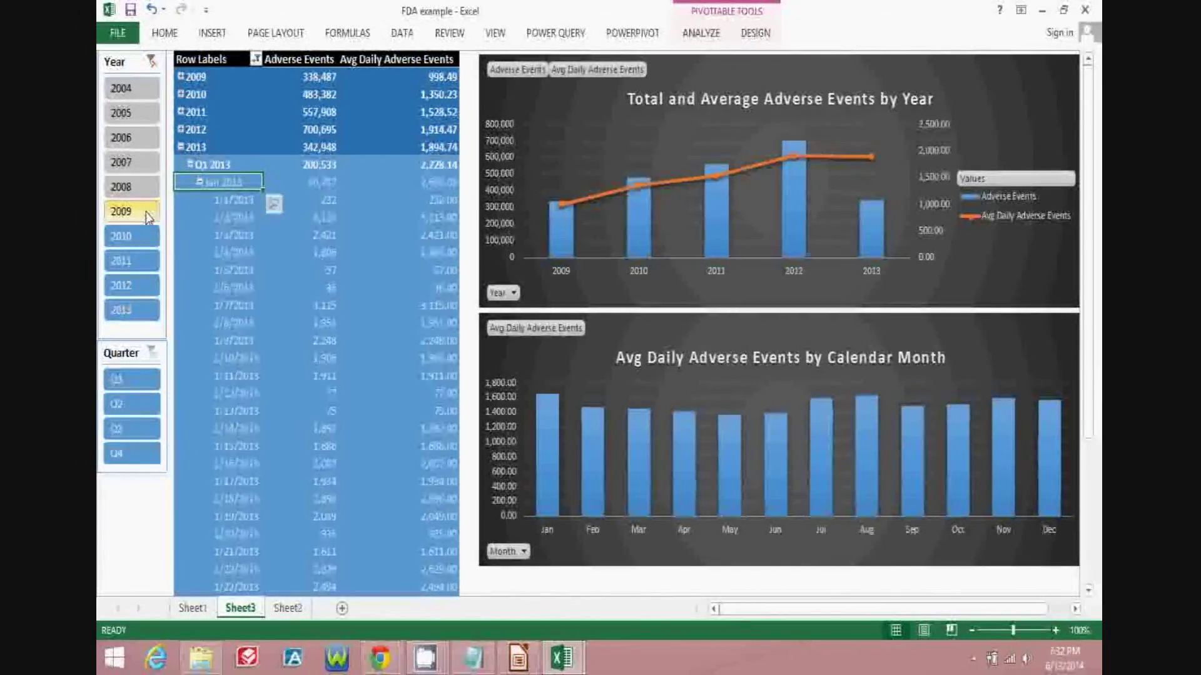
{"action": "left_click", "coordinate": [152, 65]}
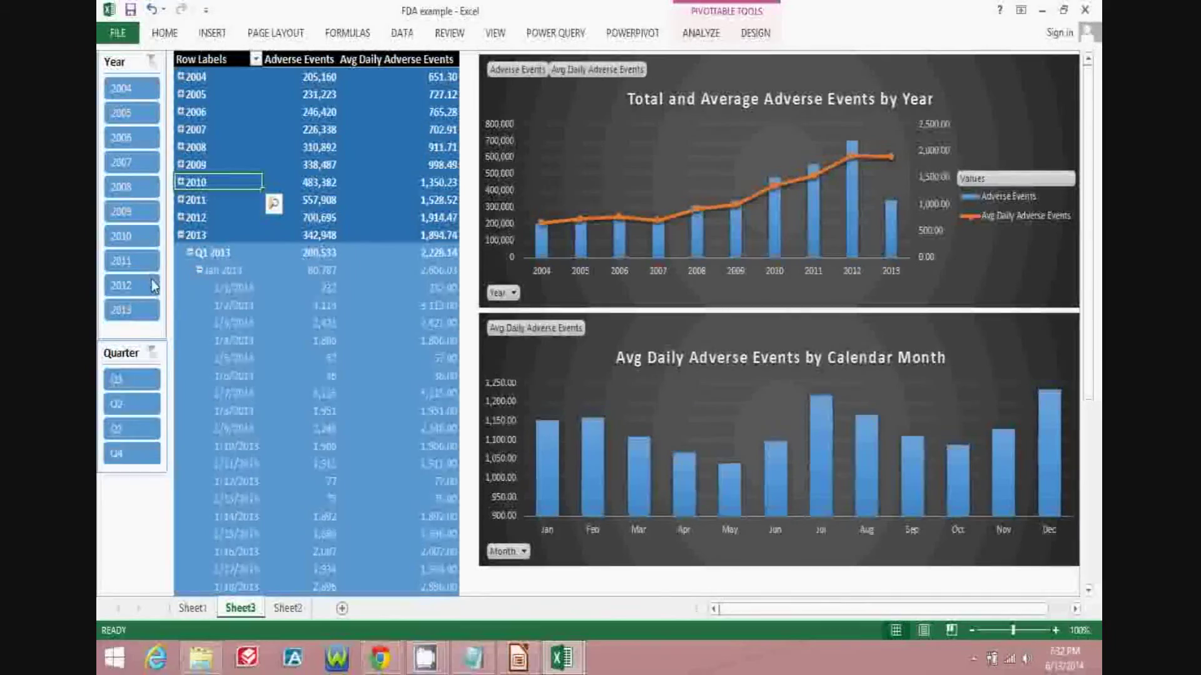
{"action": "left_click", "coordinate": [135, 381]}
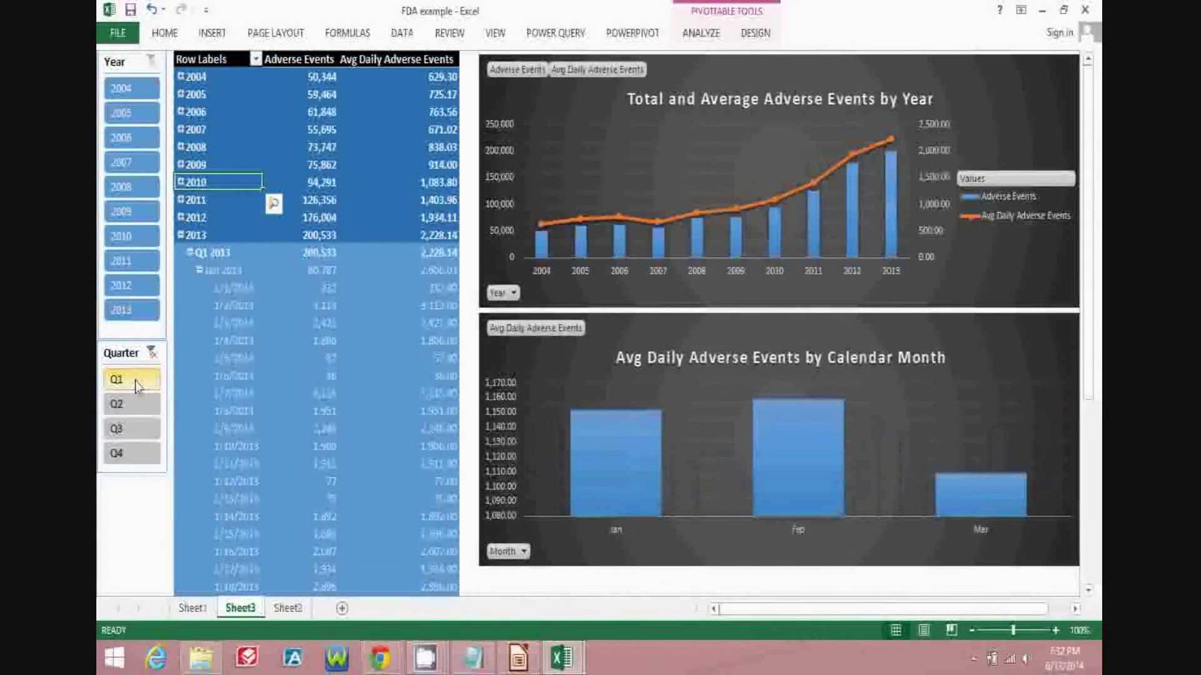